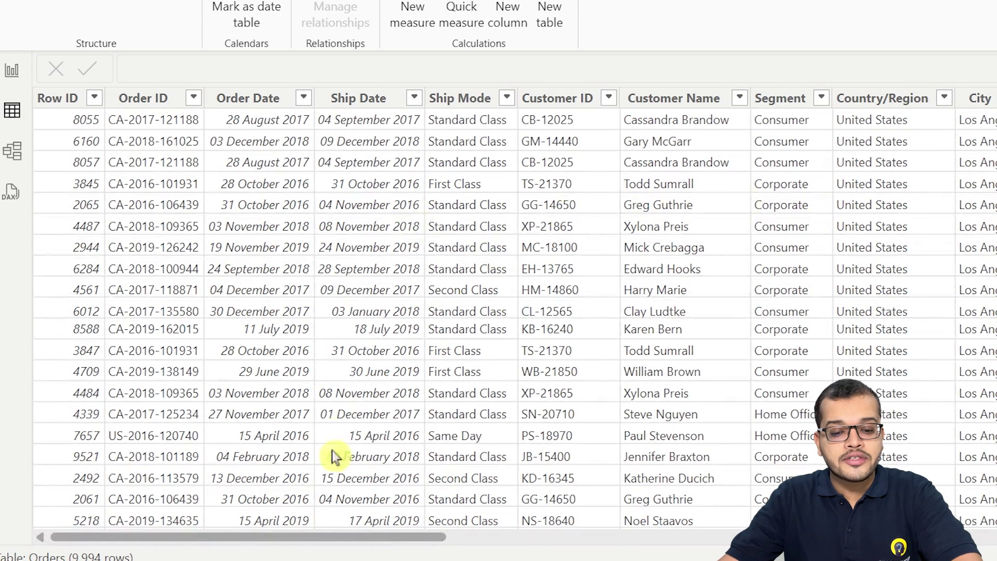
Step: Examine the geographic columns of the Orders table: Country/Region, City, State, Postal Code and Region
left_click_drag(381, 538, 597, 530)
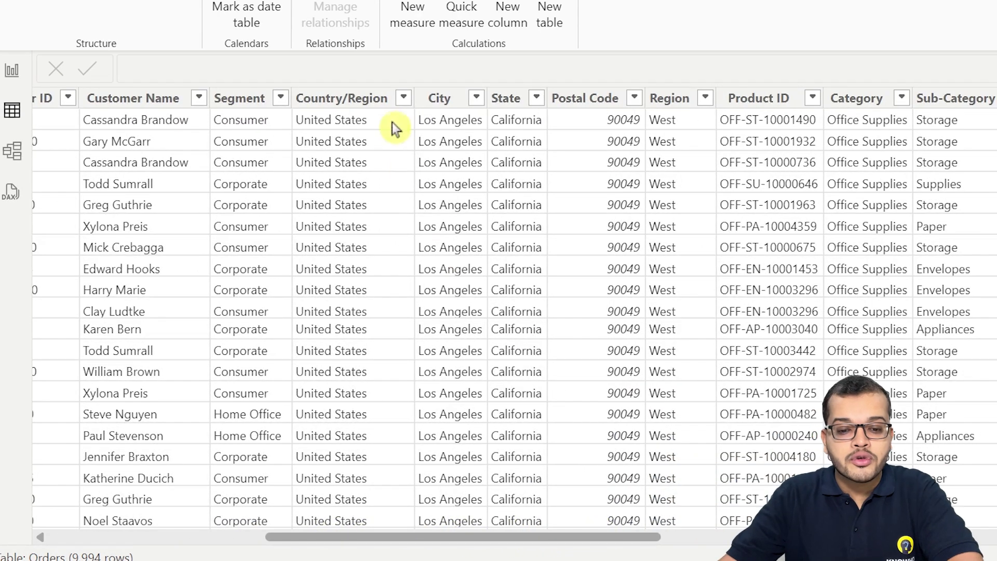
left_click(388, 102)
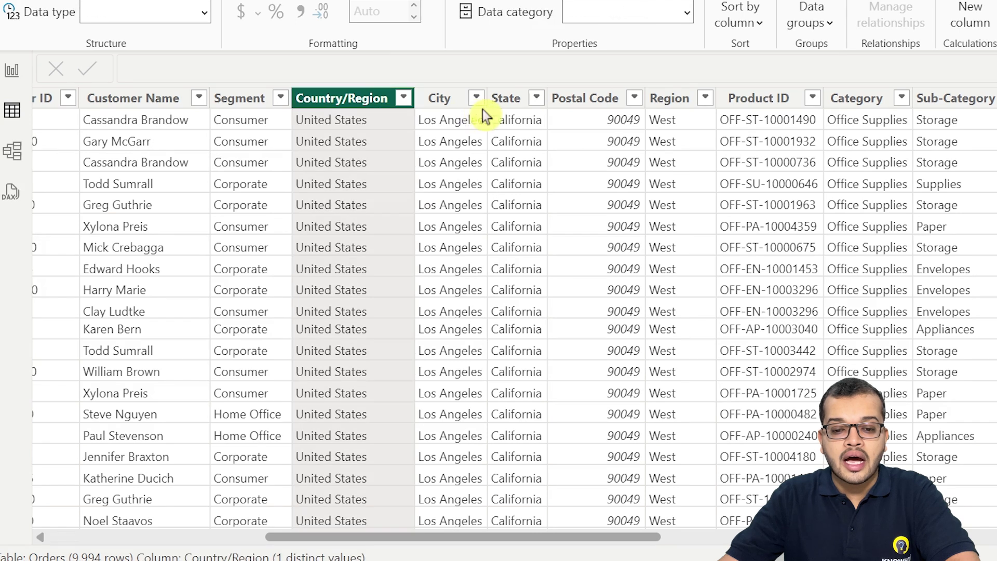
left_click(450, 98)
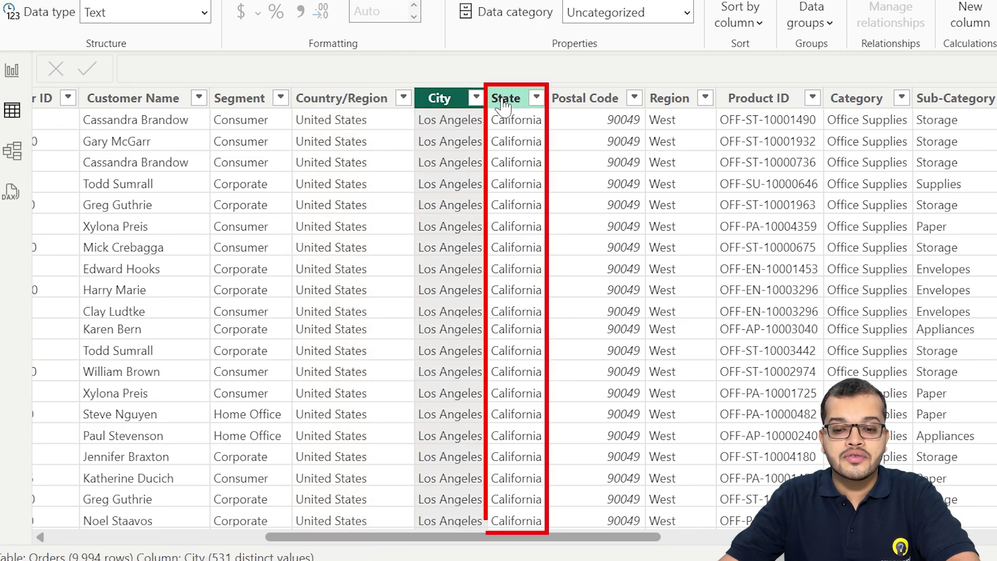
left_click(503, 102)
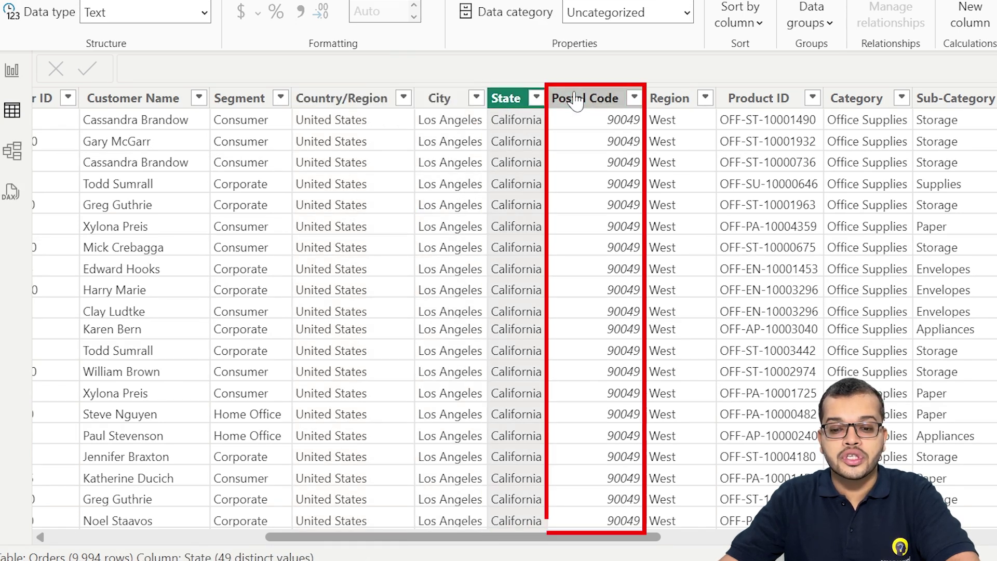
left_click(576, 99)
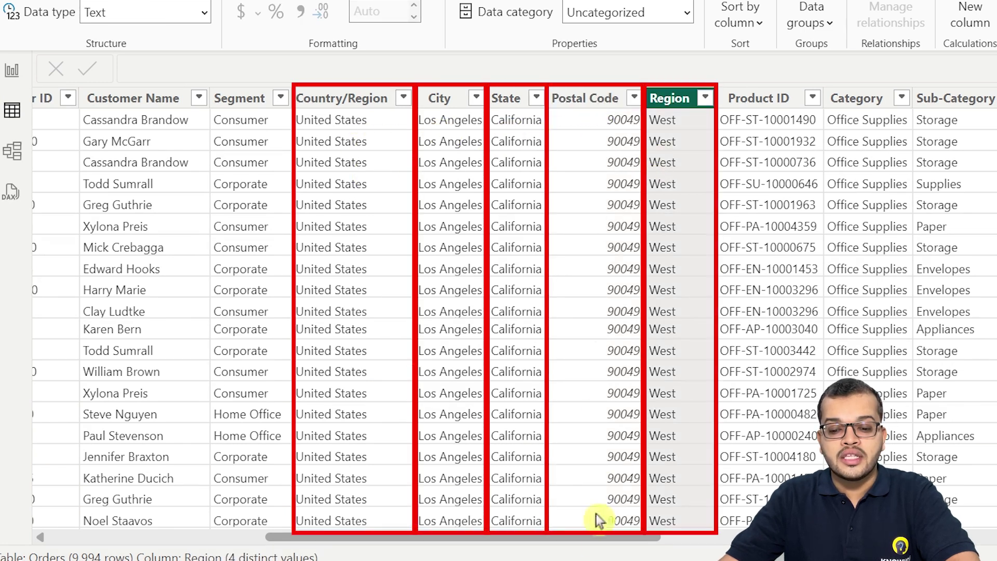
left_click_drag(605, 537, 850, 537)
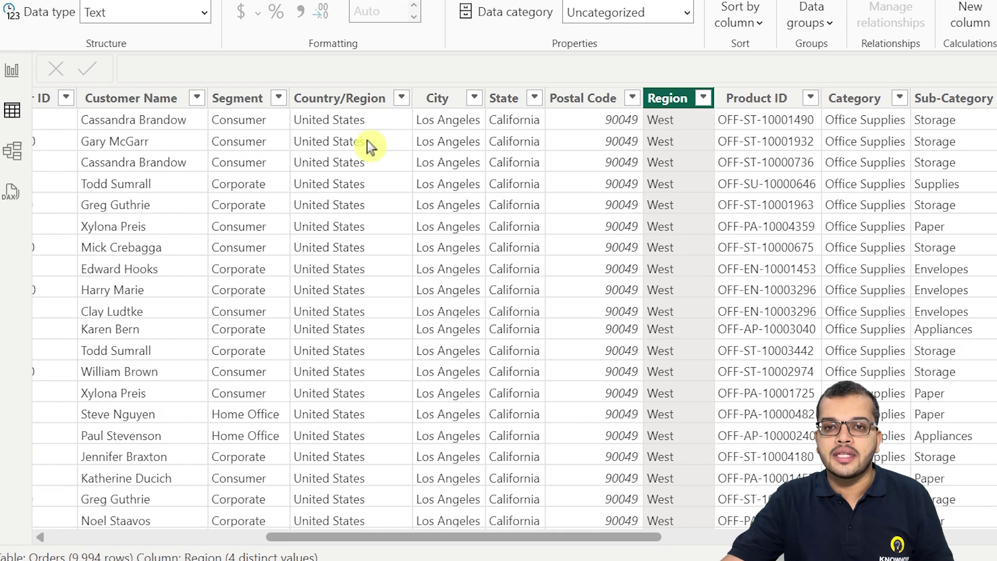
Step: Add an enlarged Map visual to the report page, using State as its location field
left_click(11, 72)
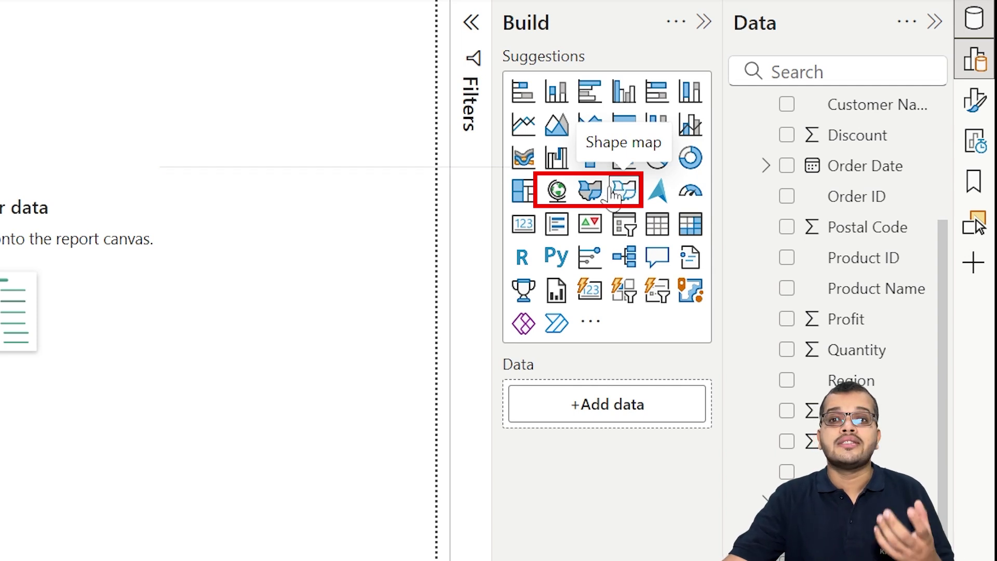
left_click(559, 190)
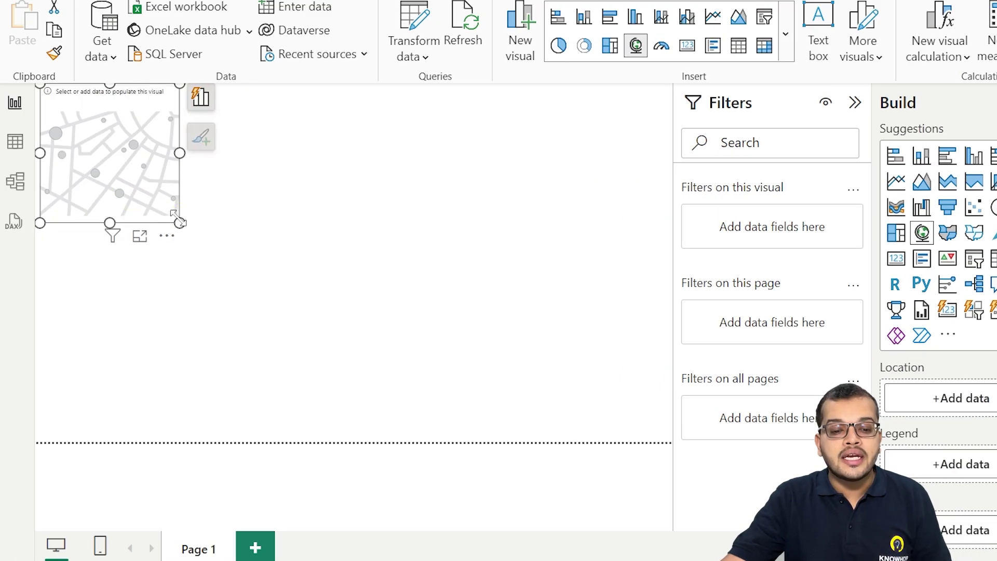
left_click_drag(179, 223, 560, 447)
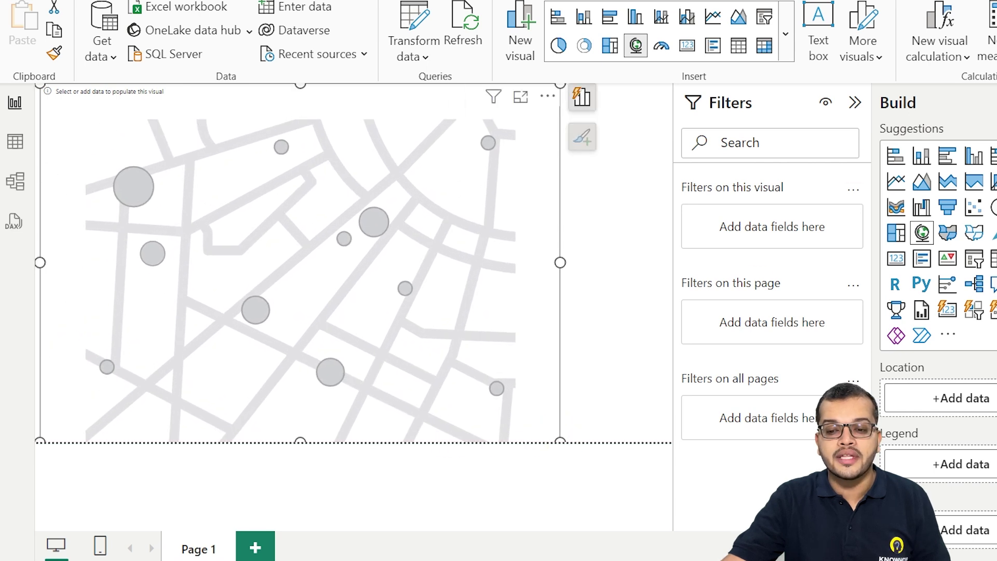
left_click(854, 102)
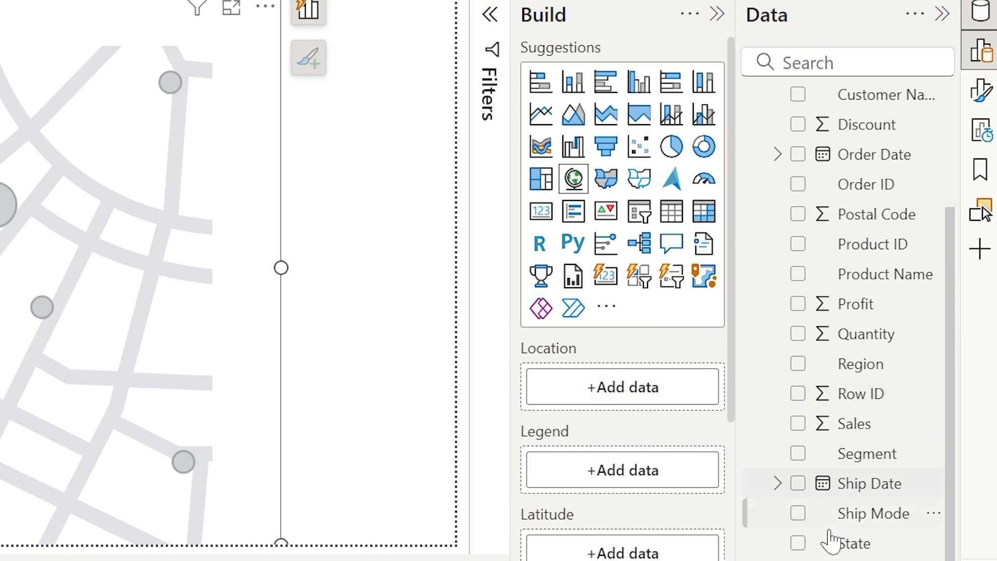
left_click_drag(839, 546, 618, 393)
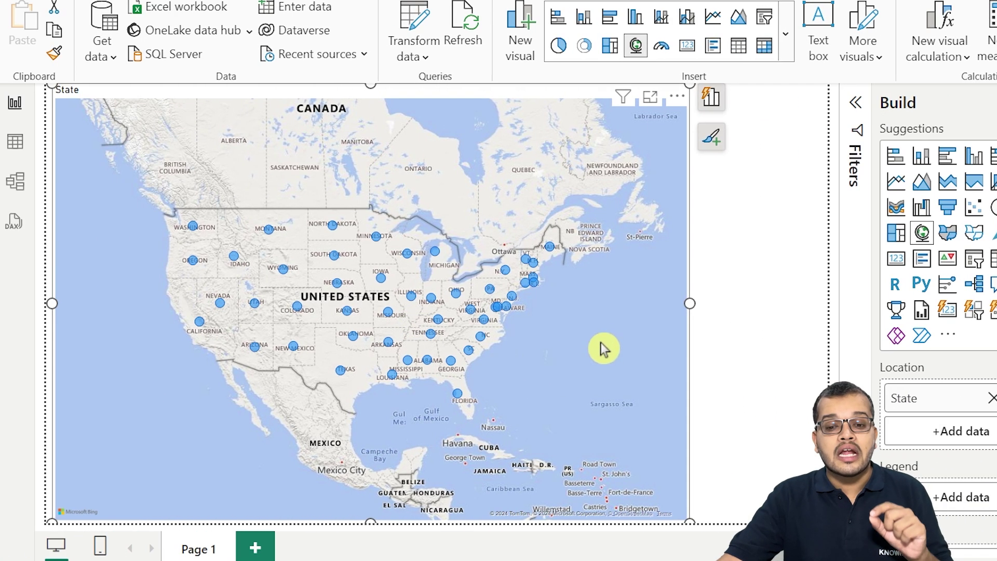
Step: Examine the state bubbles on the map at world, country and local scale, including the western United States
scroll(530, 308, "up", 6)
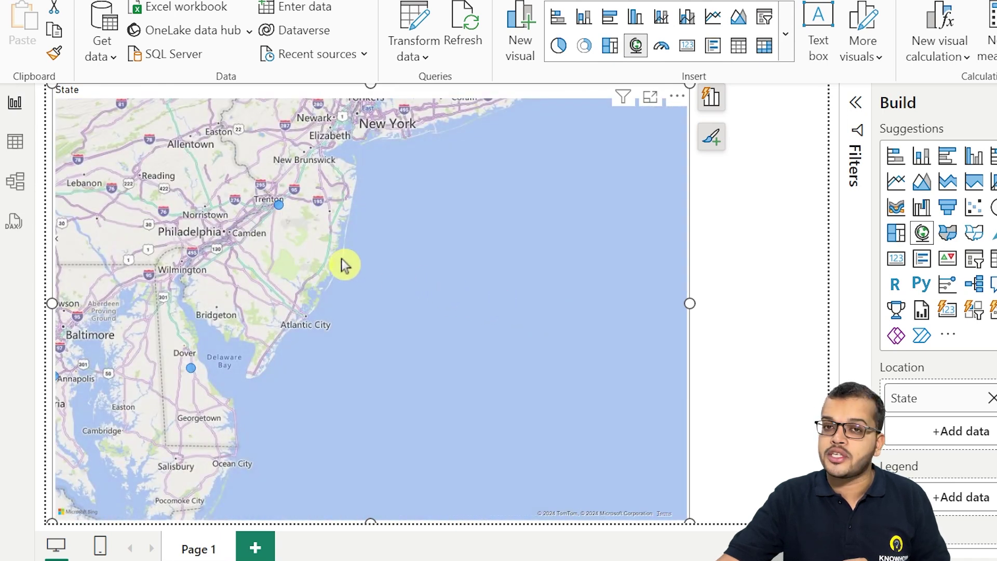
scroll(341, 262, "down", 7)
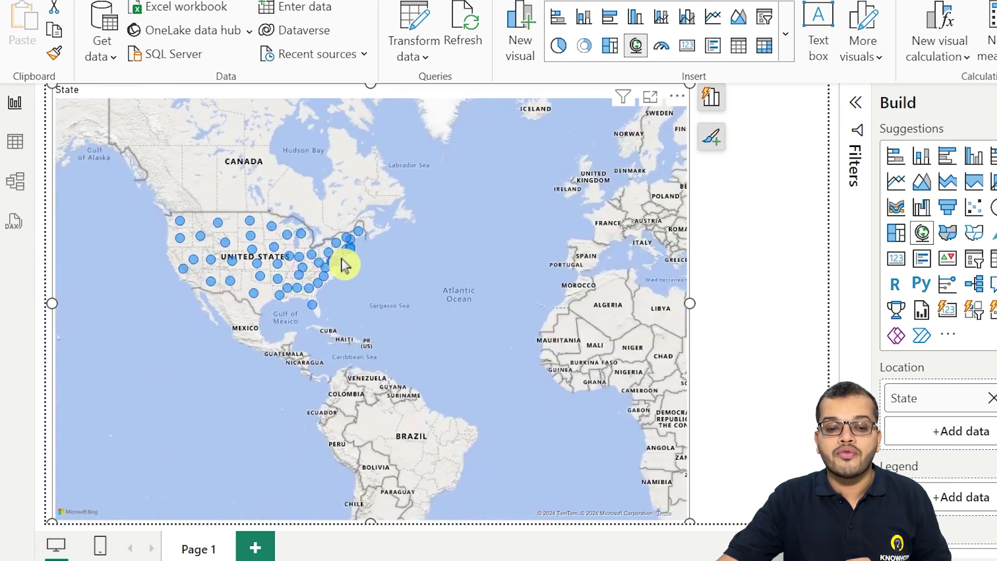
scroll(341, 258, "down", 3)
left_click_drag(320, 332, 438, 315)
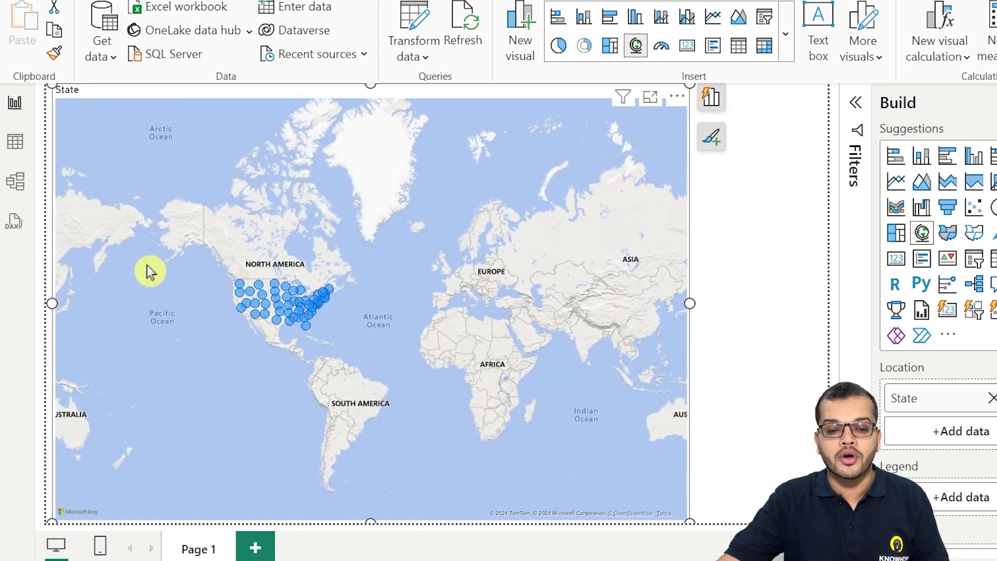
scroll(148, 266, "up", 5)
left_click_drag(319, 310, 110, 267)
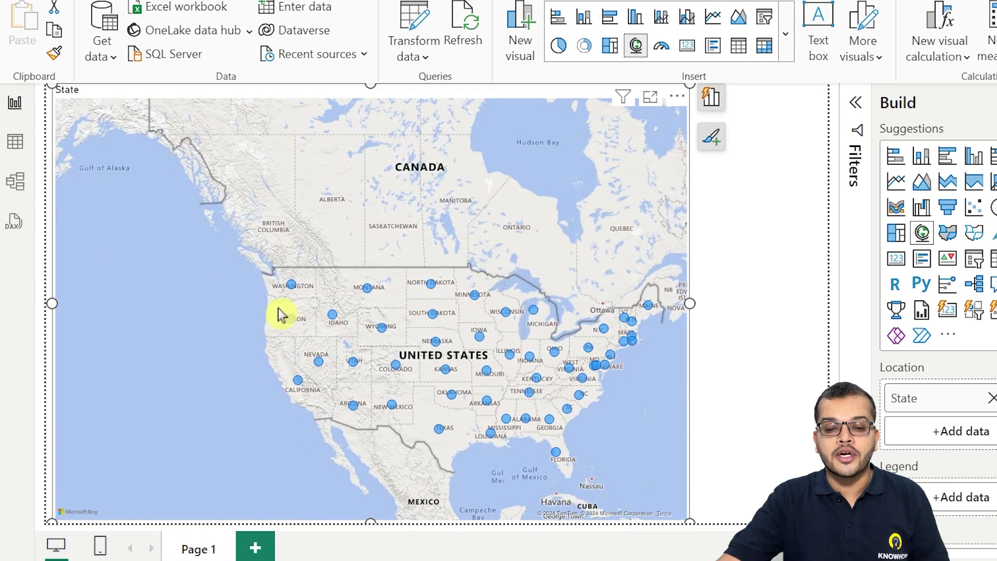
left_click_drag(279, 308, 216, 290)
scroll(232, 291, "up", 4)
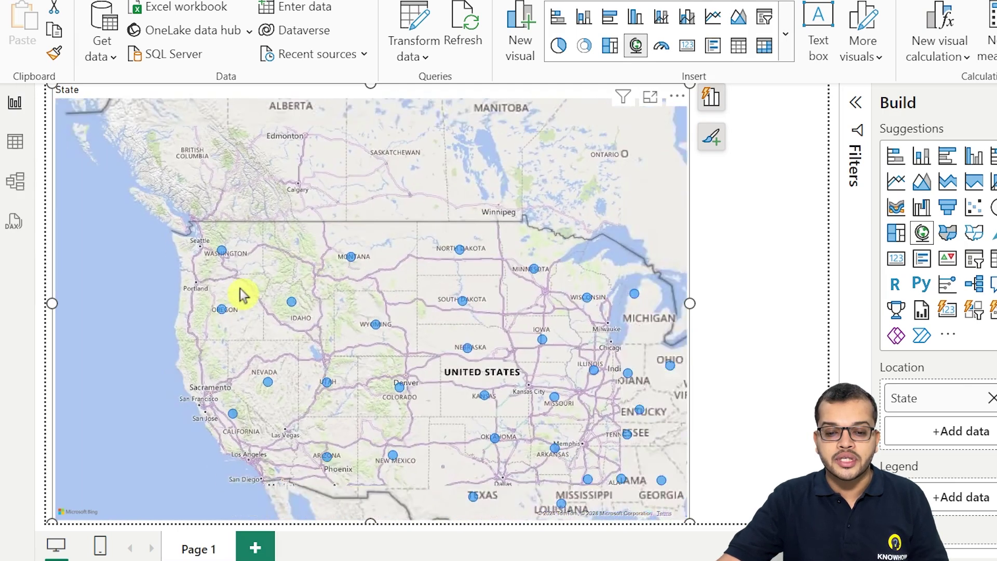
scroll(244, 295, "down", 4)
left_click_drag(225, 409, 203, 411)
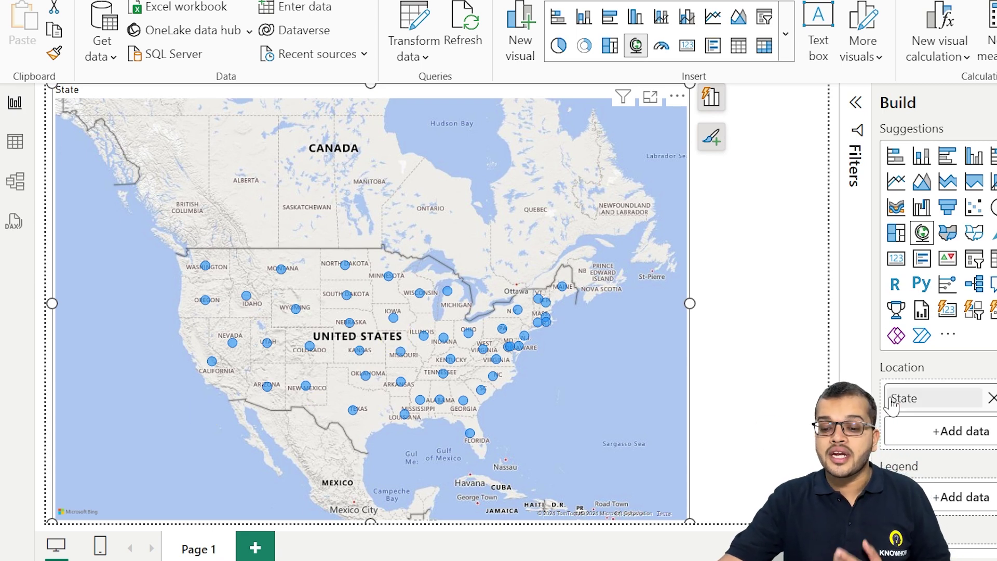
Step: Size the map's bubbles by Sales and colour them by Region through the legend
scroll(883, 452, "down", 4)
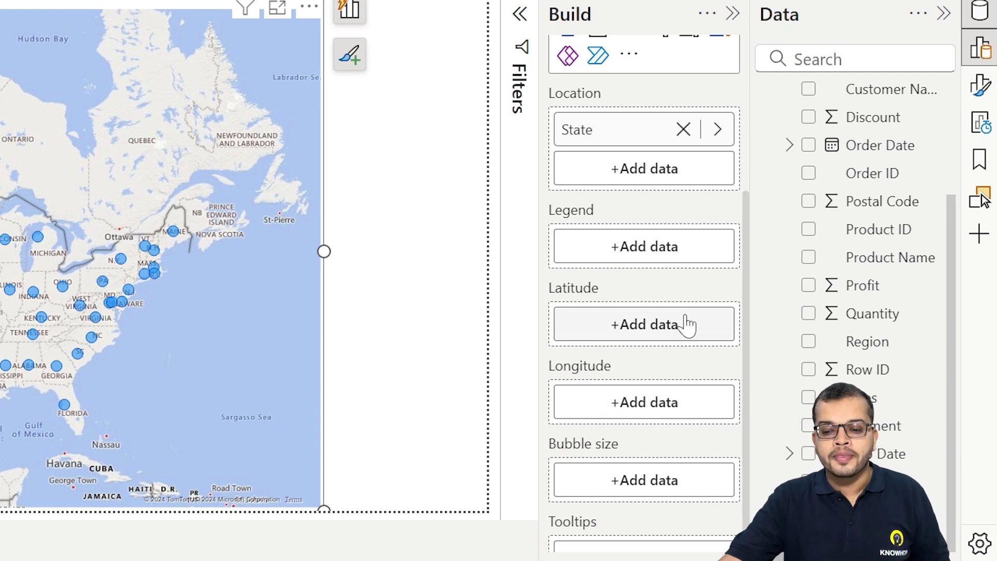
scroll(685, 323, "down", 1)
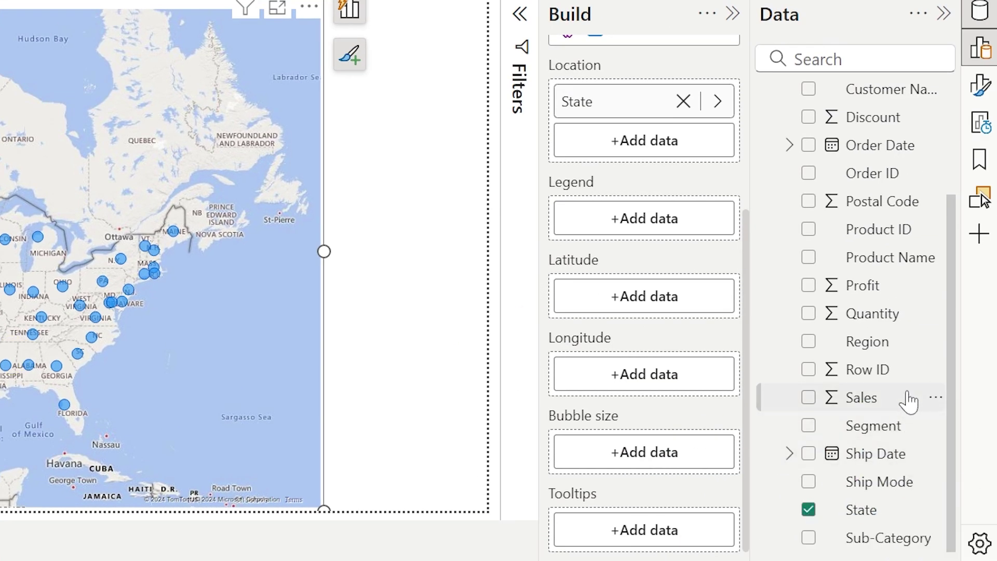
left_click_drag(909, 399, 675, 454)
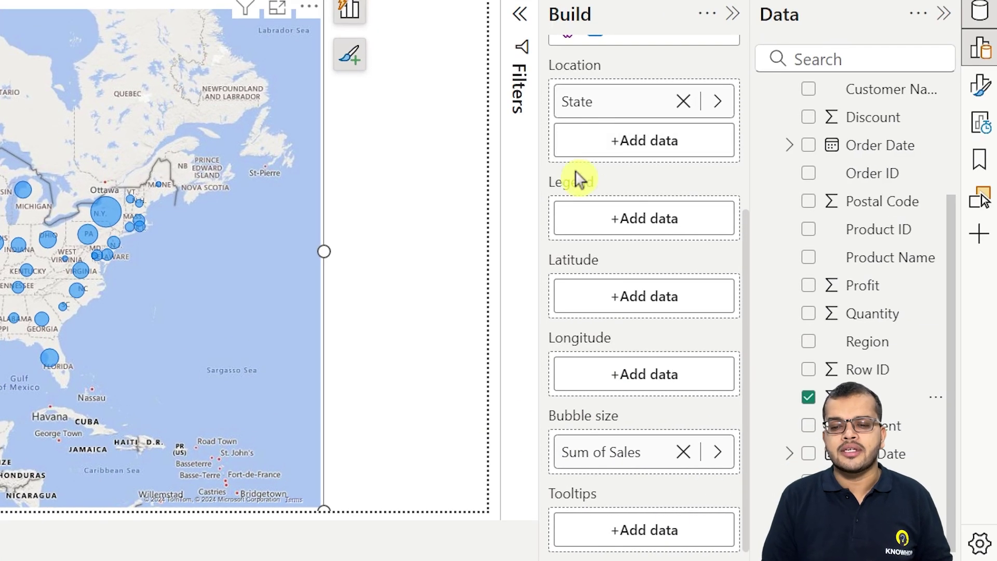
left_click_drag(854, 341, 634, 214)
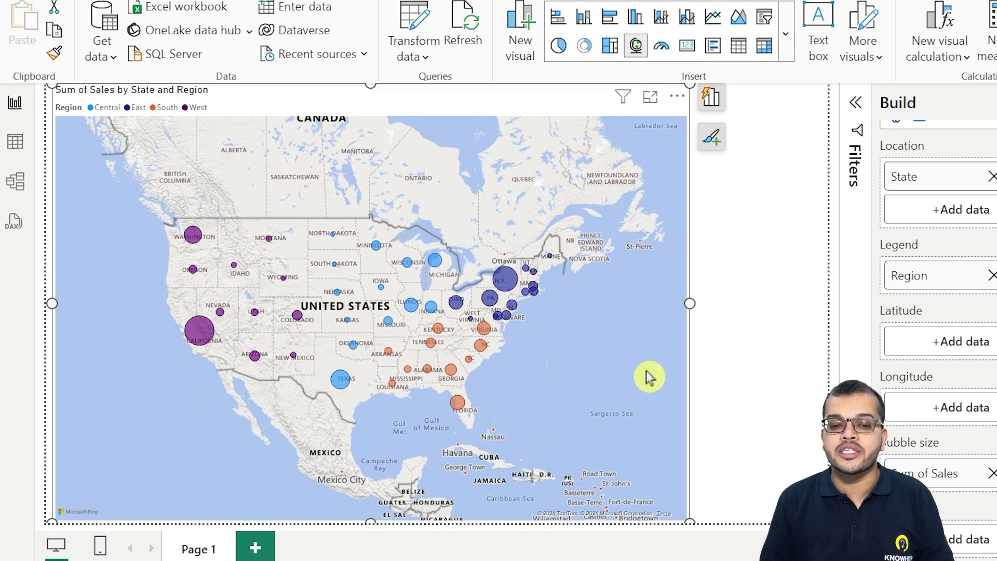
Step: Examine how the region-coloured sales bubbles are distributed across the United States and within the world map
scroll(646, 371, "down", 4)
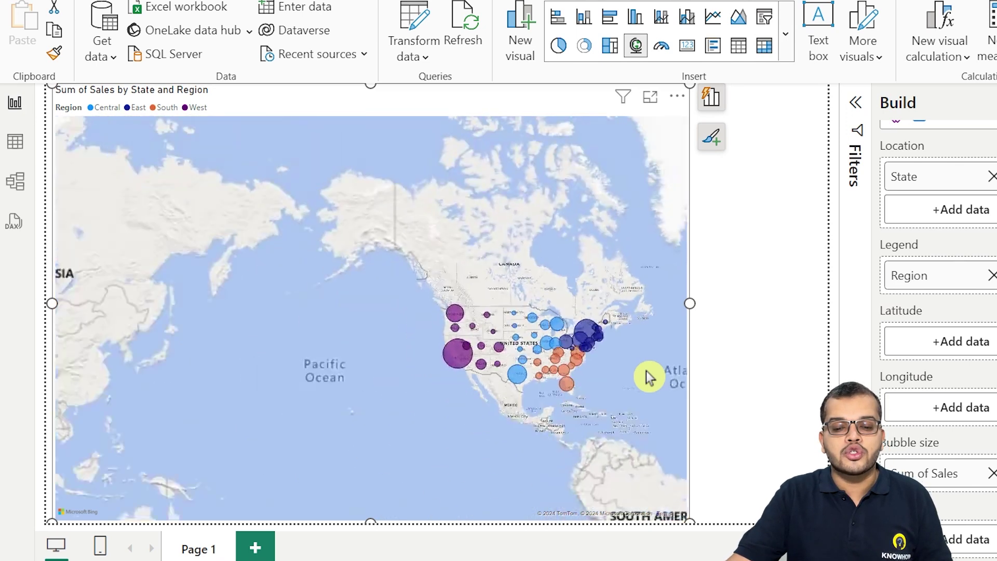
scroll(646, 371, "up", 4)
scroll(646, 371, "down", 4)
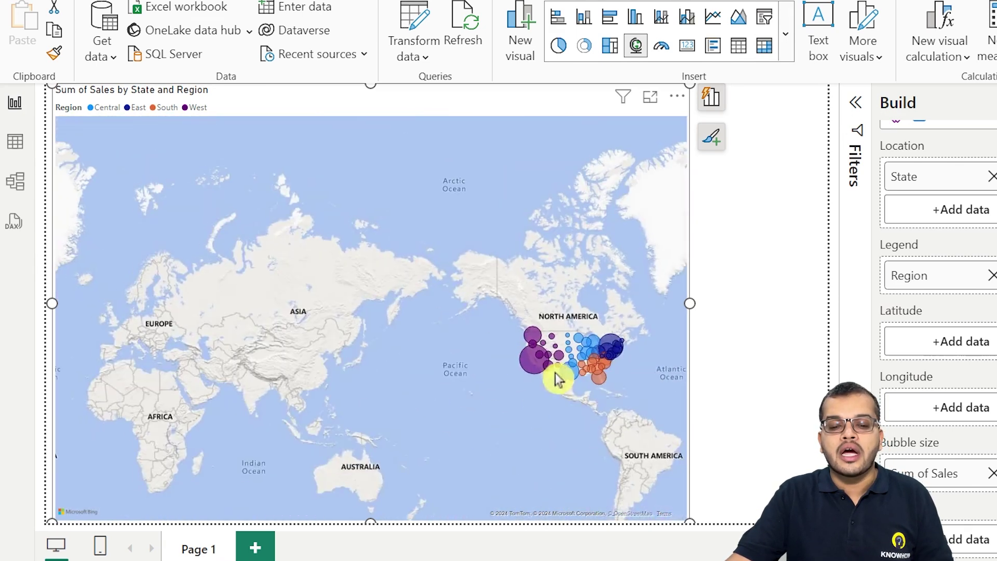
left_click_drag(310, 303, 456, 314)
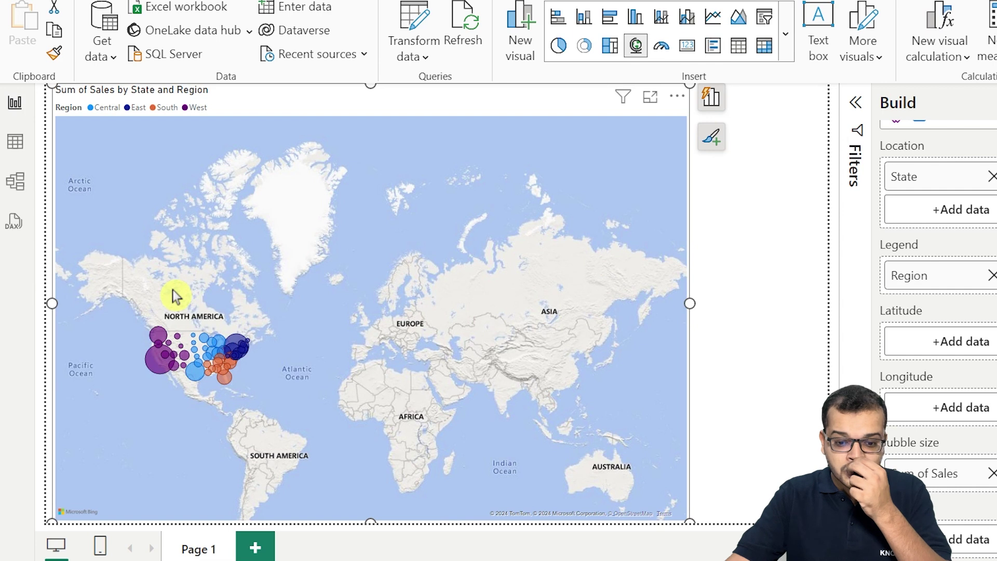
left_click_drag(311, 314, 460, 285)
left_click_drag(103, 301, 373, 325)
scroll(263, 319, "up", 4)
left_click_drag(238, 311, 450, 165)
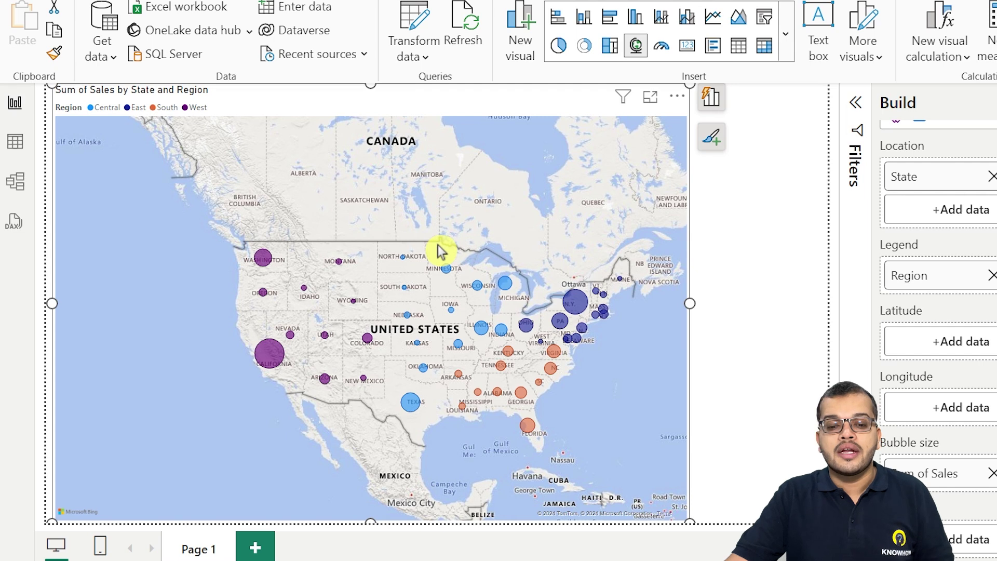
left_click_drag(498, 198, 463, 193)
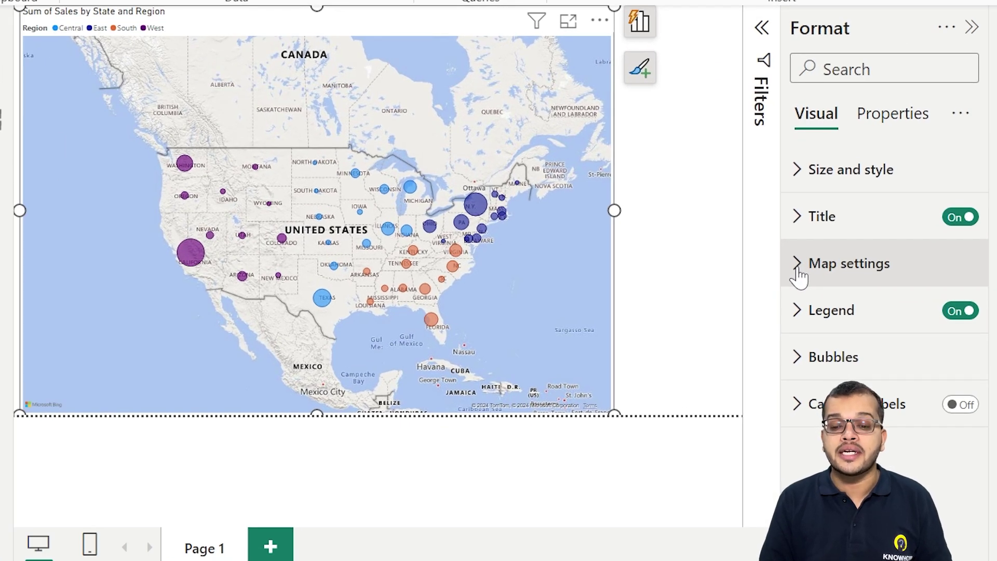
Step: Try the Aerial and Dark base map styles on the sales map
left_click(798, 275)
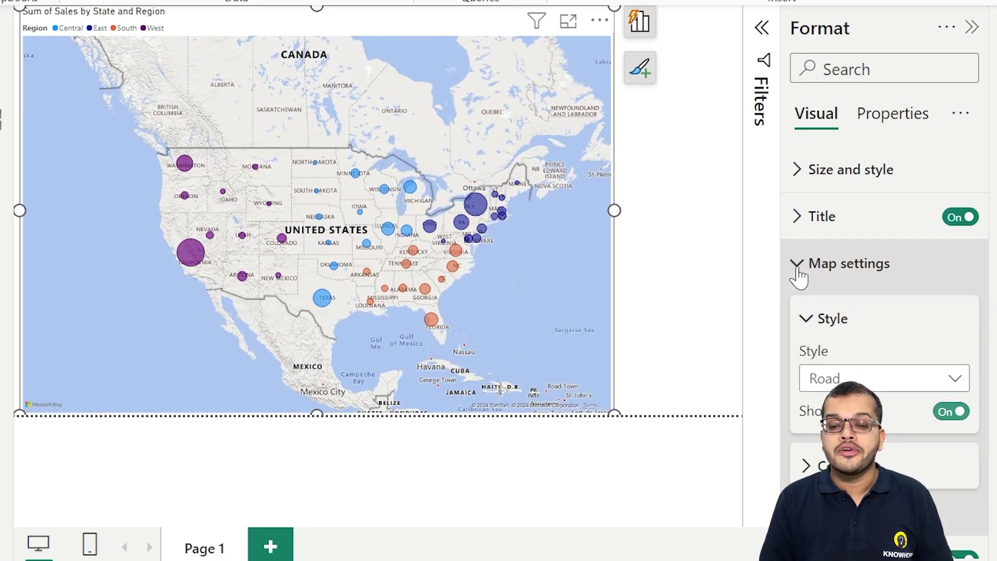
left_click(837, 384)
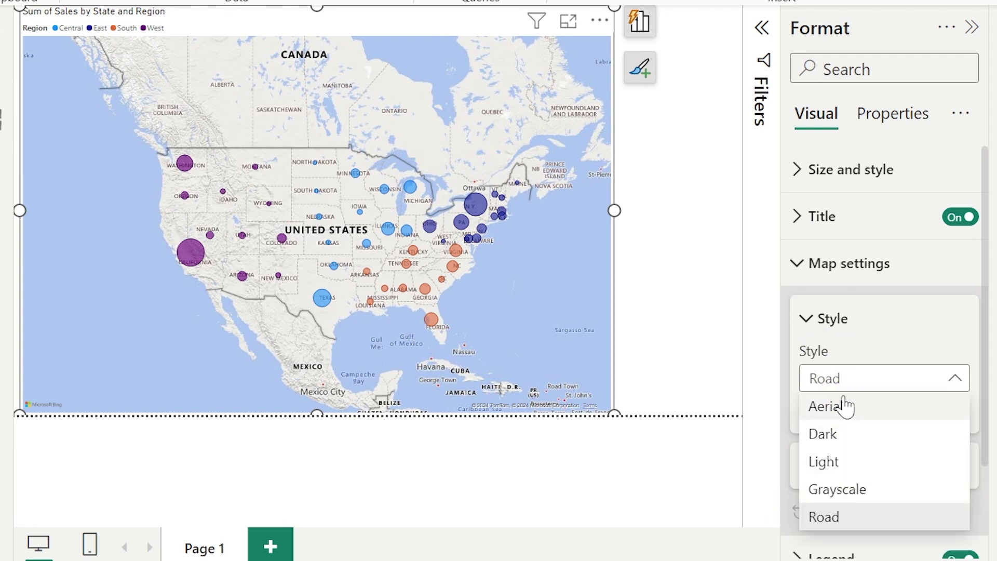
left_click(846, 406)
left_click(844, 387)
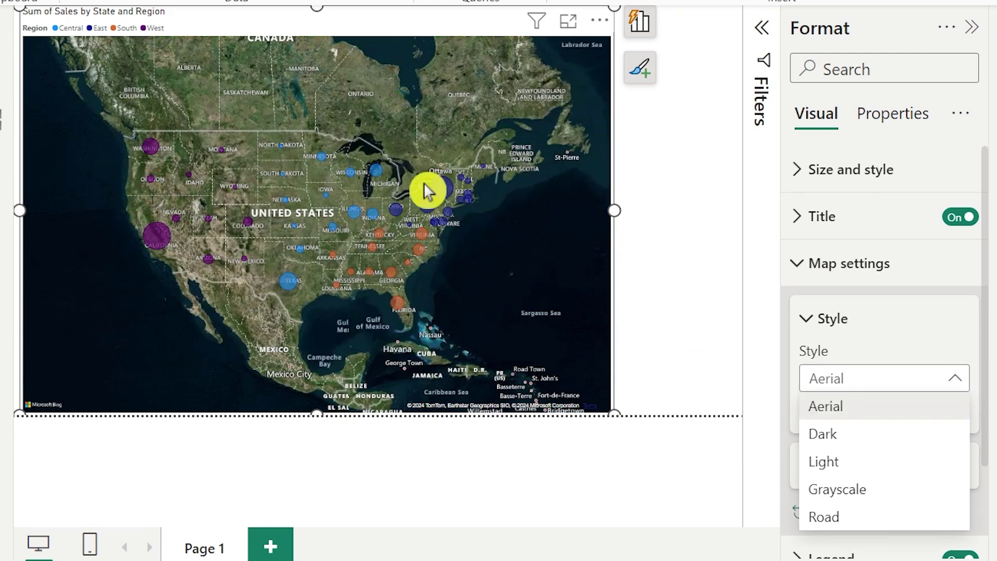
left_click(834, 439)
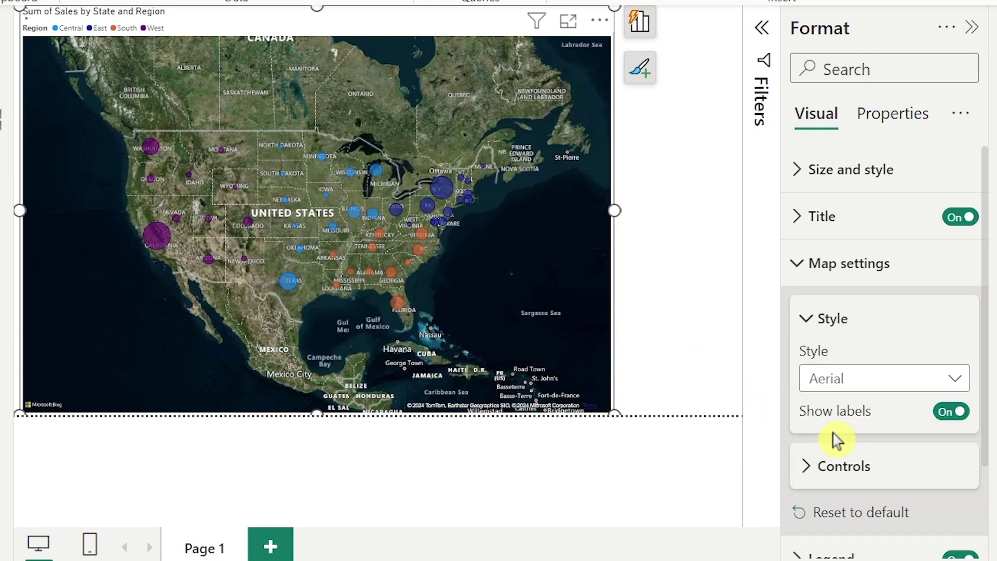
Step: Try the Light and Grayscale base map styles, finishing with the style set to Road
left_click(847, 380)
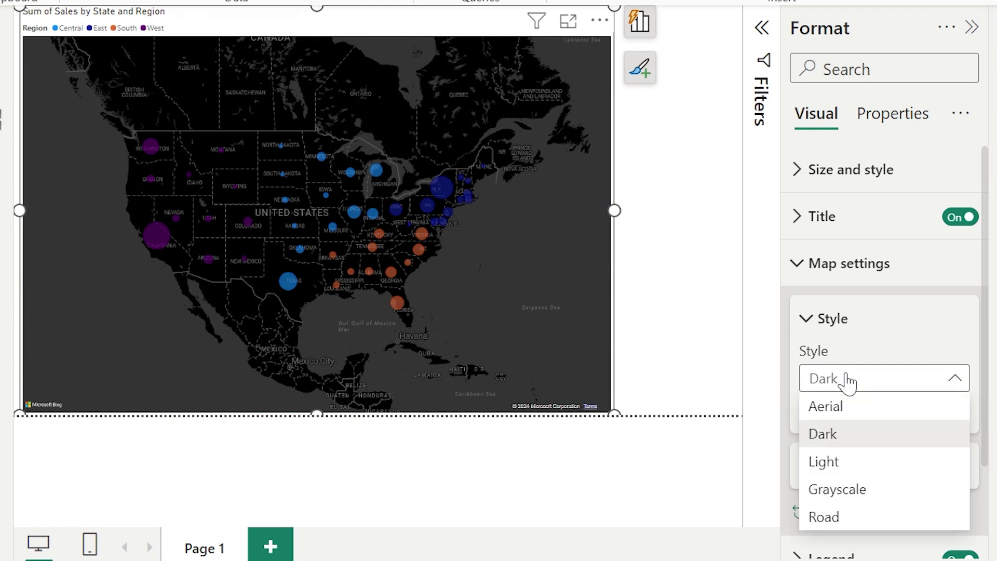
left_click(849, 462)
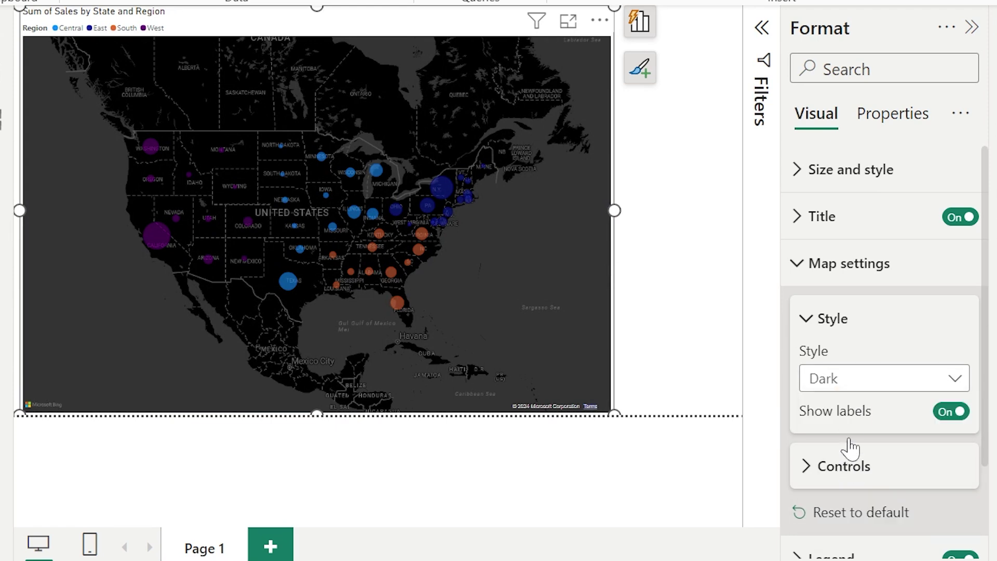
left_click(856, 381)
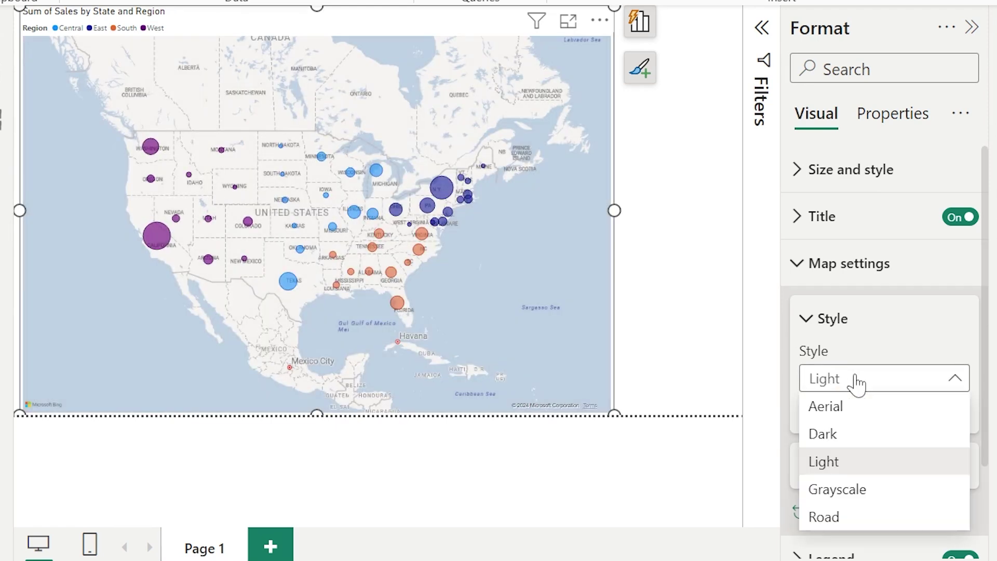
left_click(853, 496)
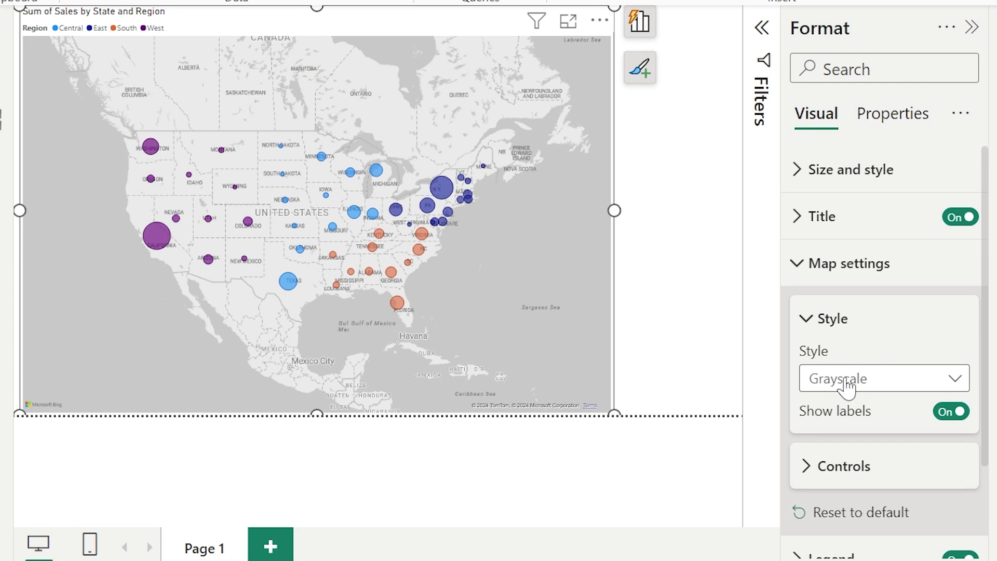
left_click(846, 387)
left_click(845, 517)
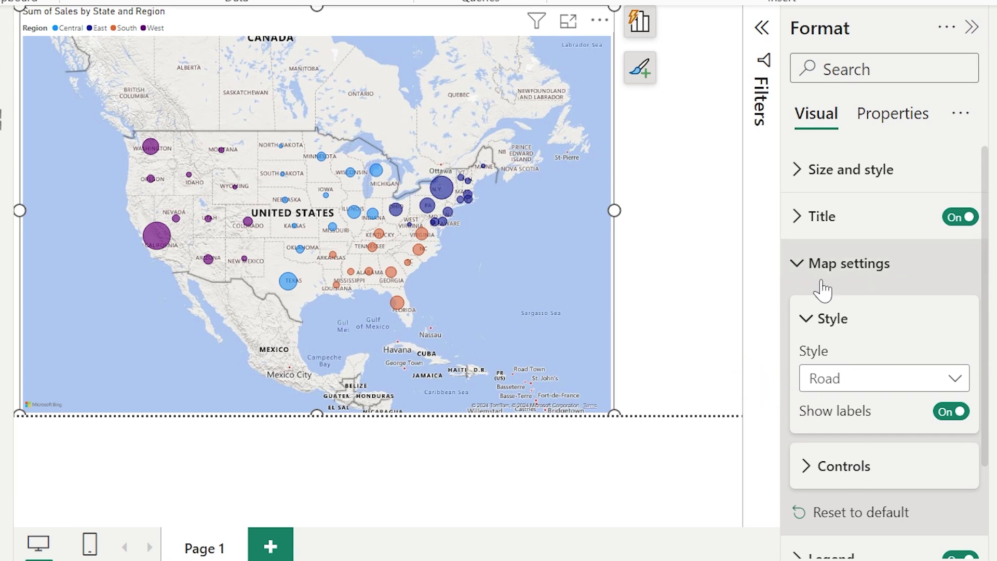
Step: Turn on the zoom buttons in the map's control settings
left_click(809, 470)
scroll(812, 467, "down", 2)
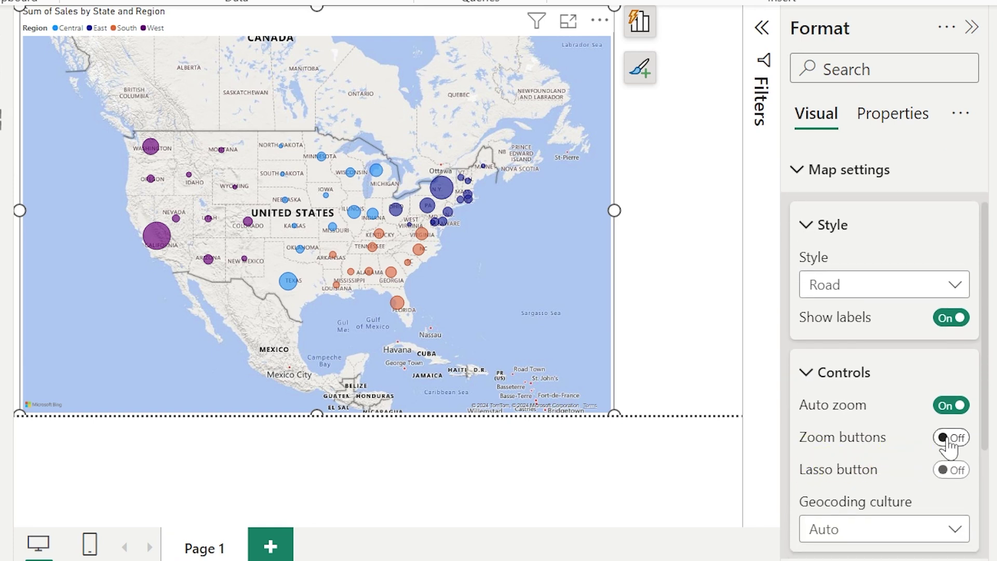
left_click(946, 439)
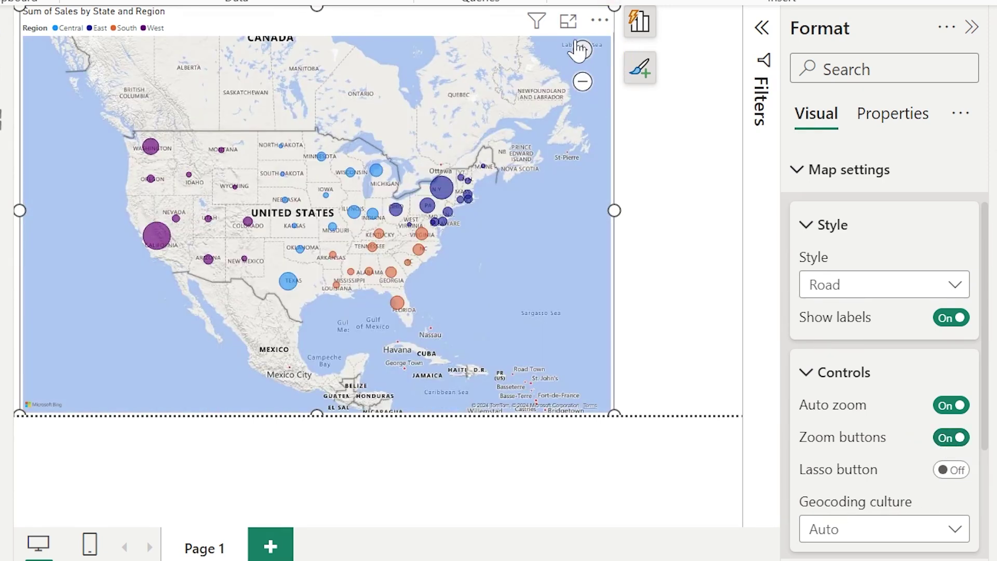
Step: Test the zoom buttons by zooming in on Kansas and Missouri and back out to the whole United States
left_click(582, 52)
left_click(583, 52)
left_click(583, 52)
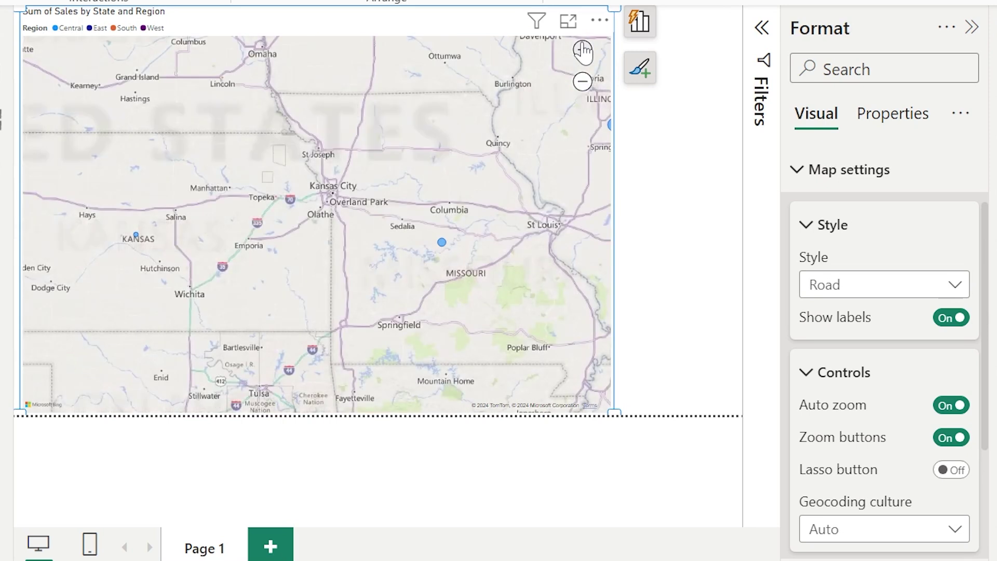
left_click(582, 87)
left_click(583, 87)
left_click(583, 87)
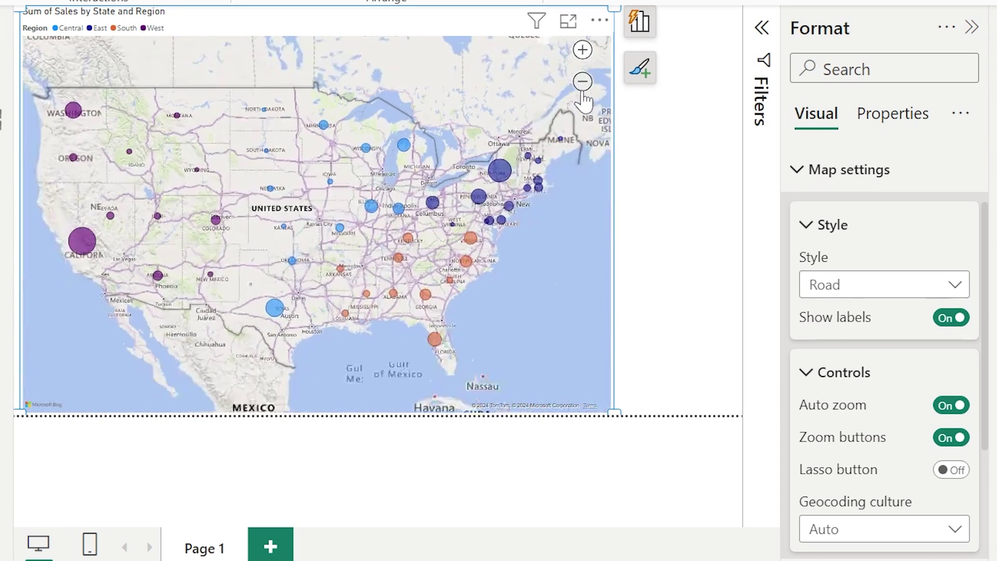
left_click(582, 89)
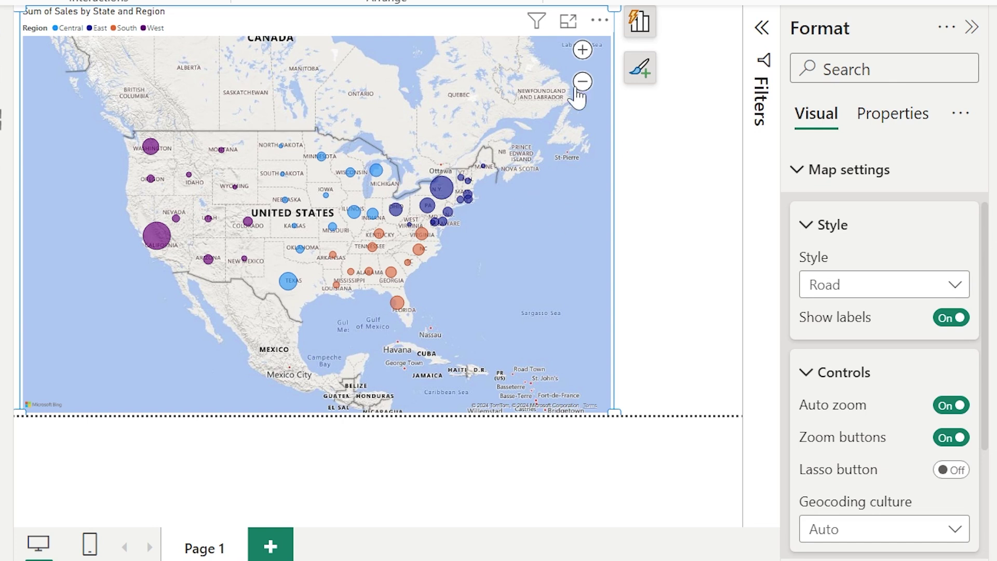
Step: Try showing category labels on the map's bubbles and hide them again
left_click(804, 226)
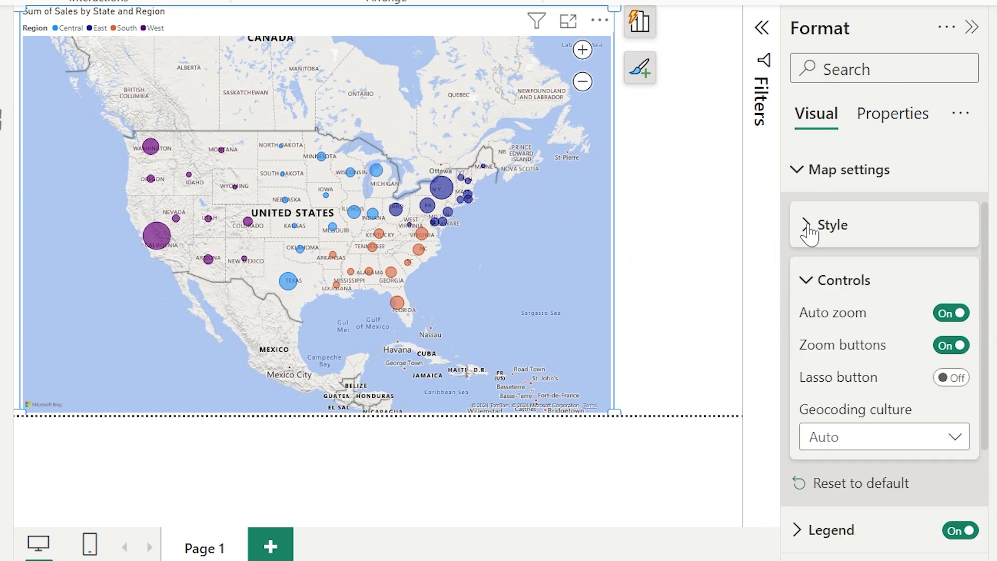
left_click(795, 176)
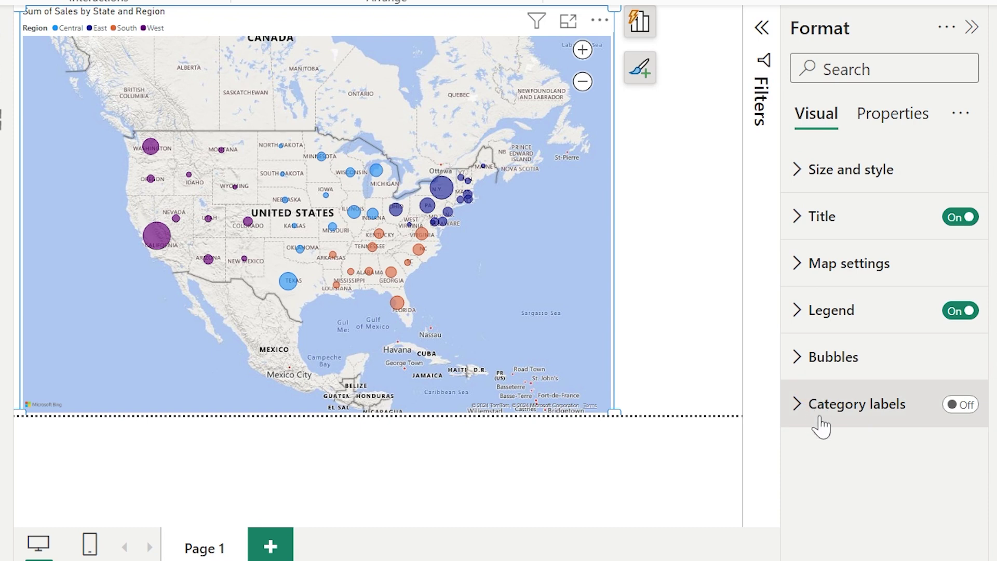
left_click(961, 408)
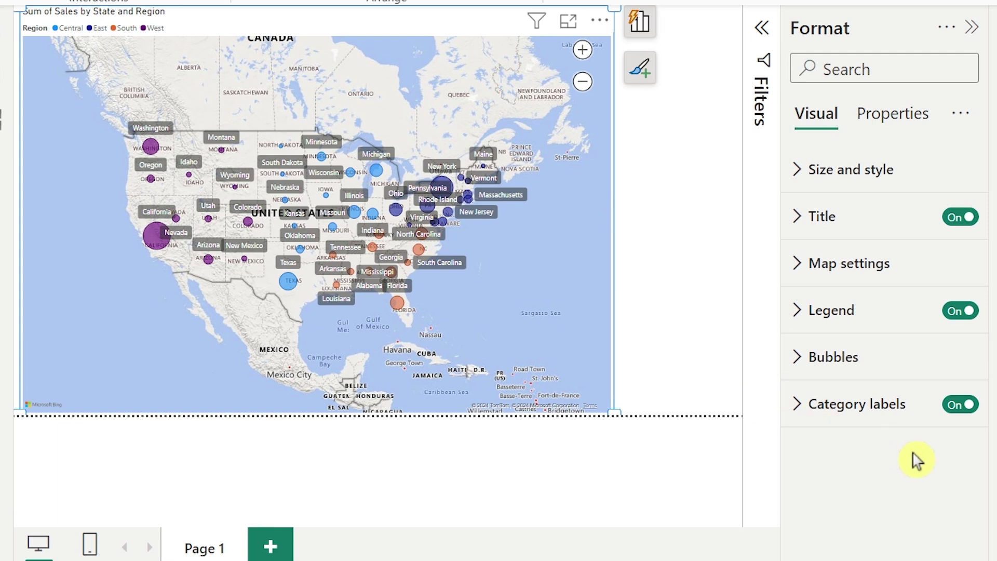
left_click(961, 408)
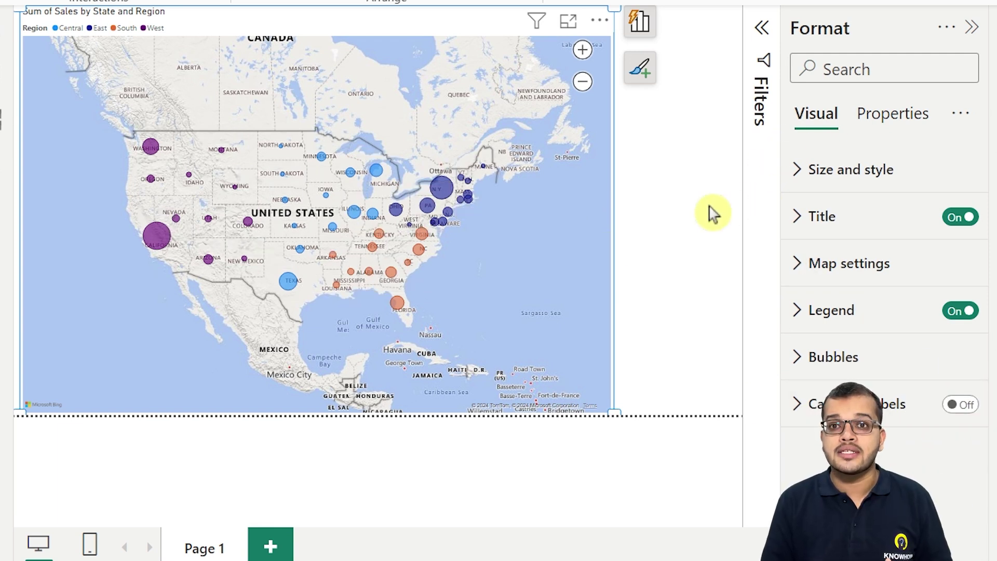
Step: Narrow the sales bubble map to free part of the page and insert a filled map beside it
left_click(971, 27)
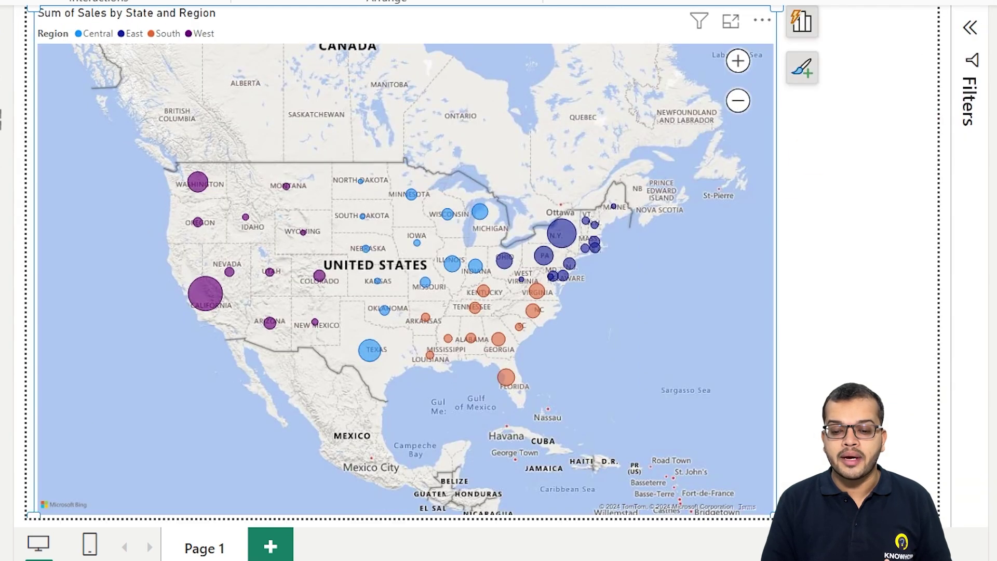
left_click_drag(772, 516, 378, 538)
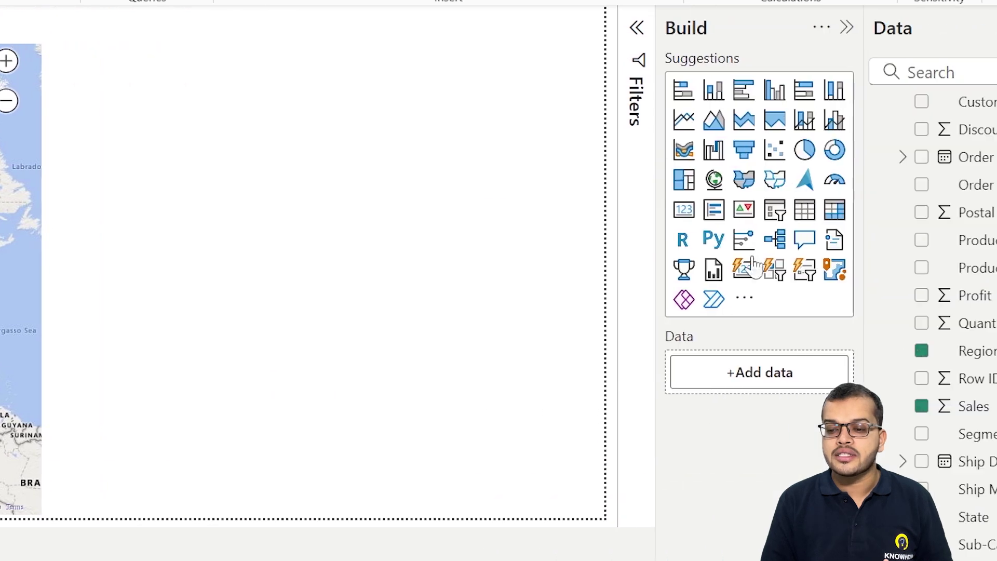
left_click(527, 383)
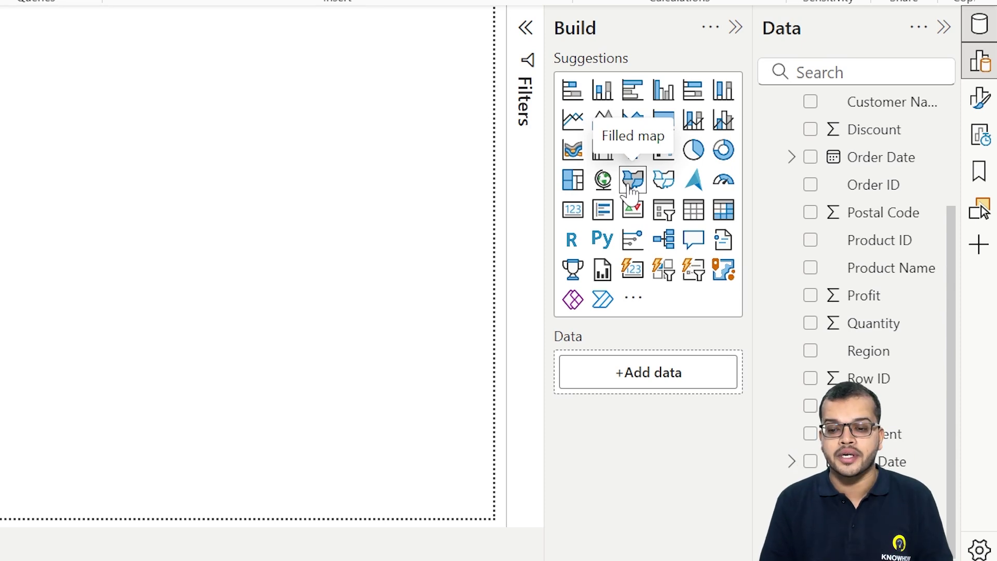
left_click(628, 185)
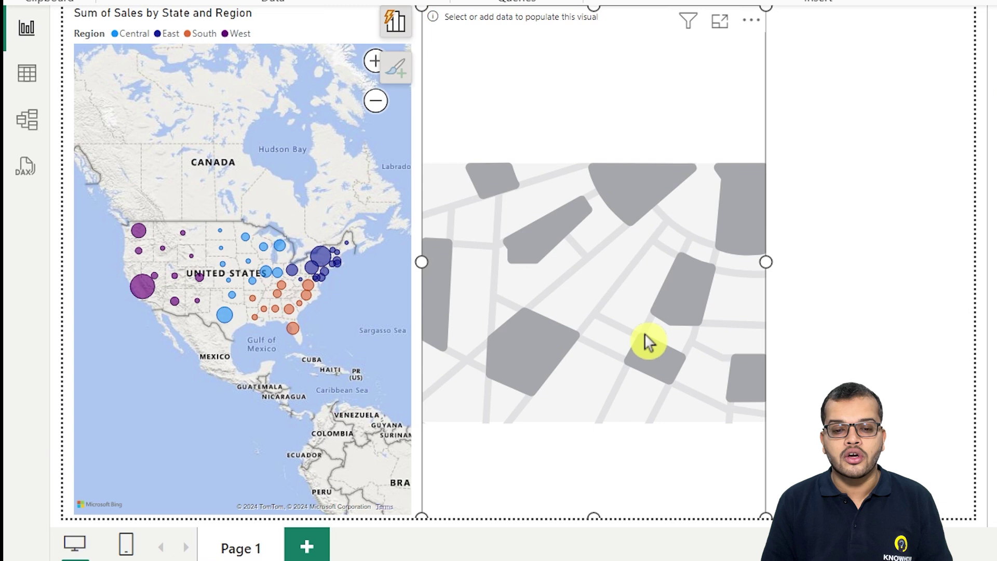
mouse_move(346, 341)
left_mouse_down()
mouse_move(332, 341)
mouse_move(347, 340)
left_mouse_up()
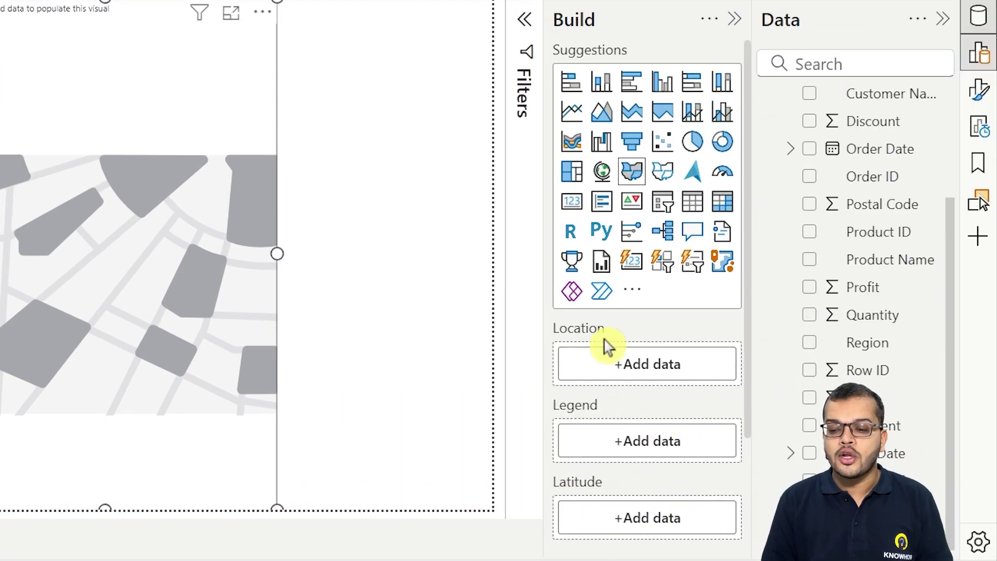
Step: Set State as the filled map's location and Region as its legend
left_click_drag(844, 514, 631, 369)
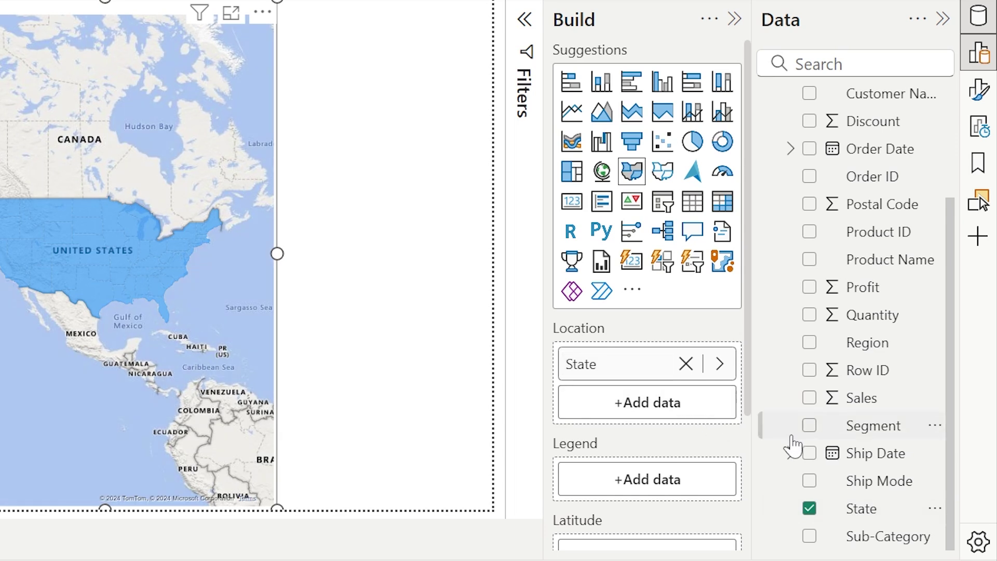
scroll(655, 482, "down", 3)
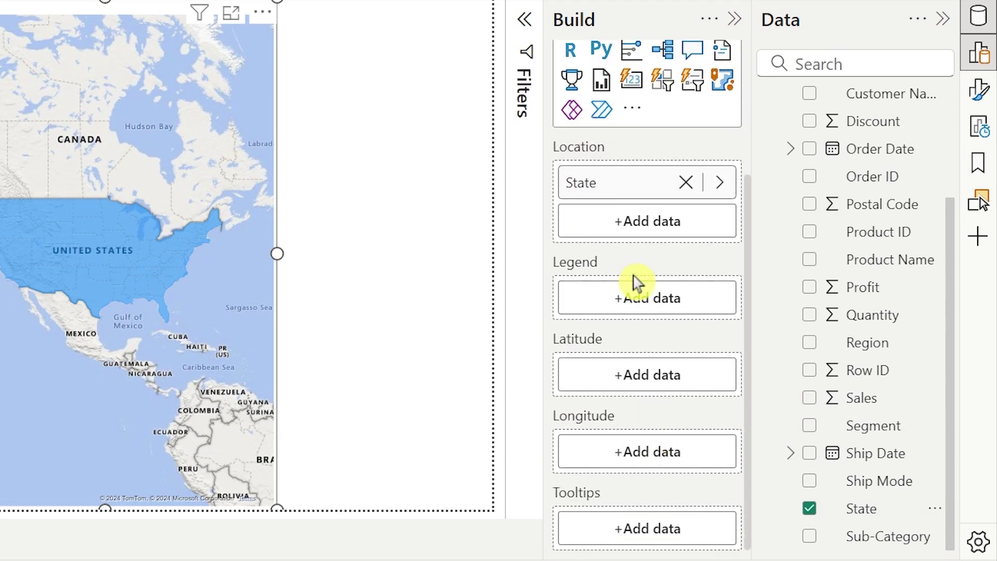
left_click_drag(876, 354, 647, 309)
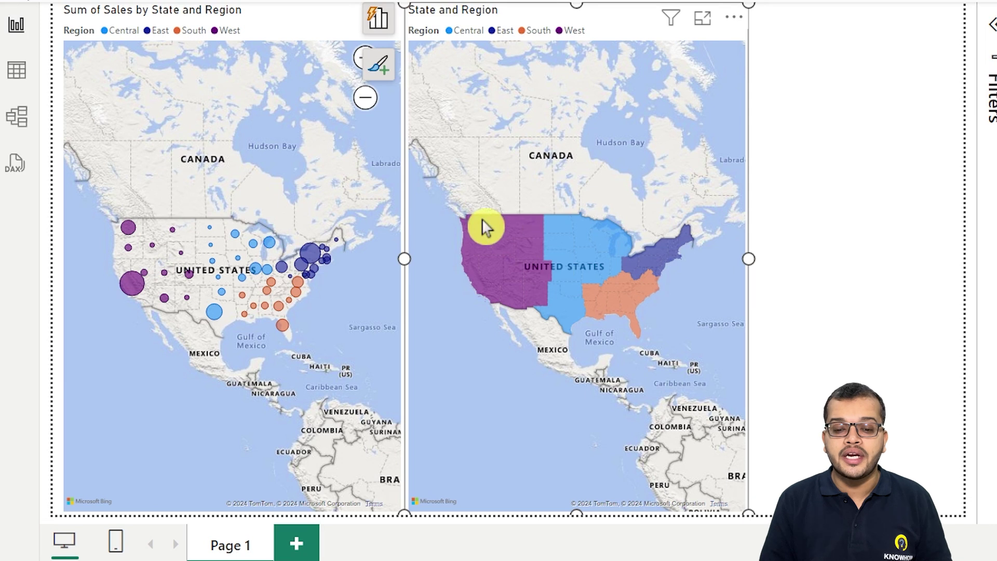
Step: Examine where the region-coloured states lie on the world map, and return to North America
scroll(559, 253, "down", 5)
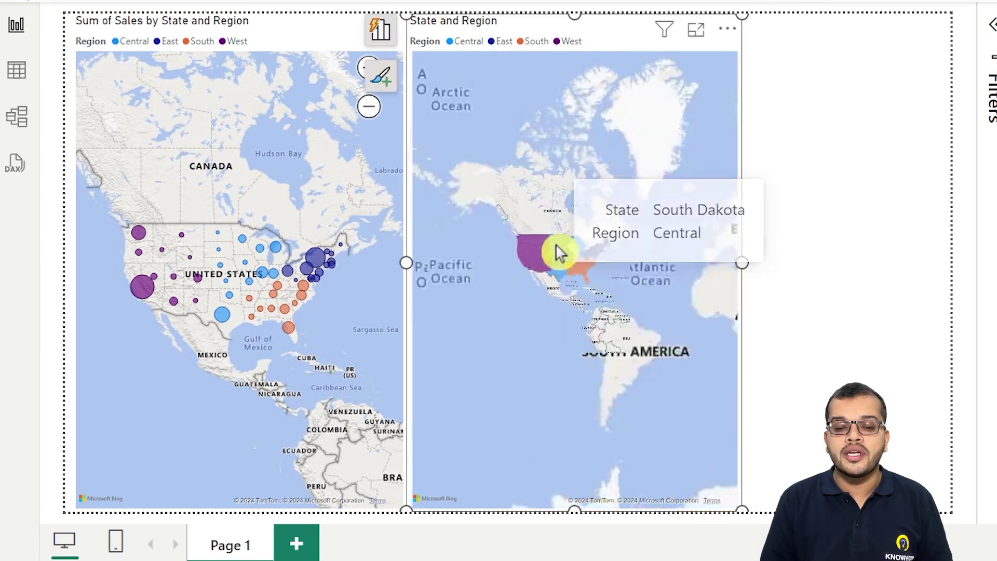
scroll(559, 253, "up", 3)
scroll(559, 253, "up", 2)
scroll(556, 251, "down", 5)
left_click_drag(556, 252, 827, 213)
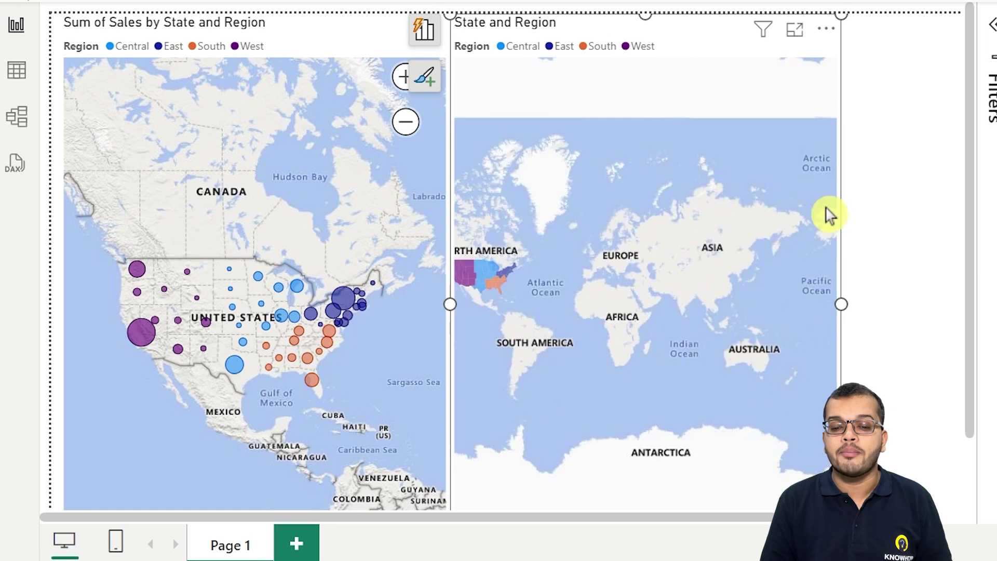
left_click_drag(643, 241, 777, 277)
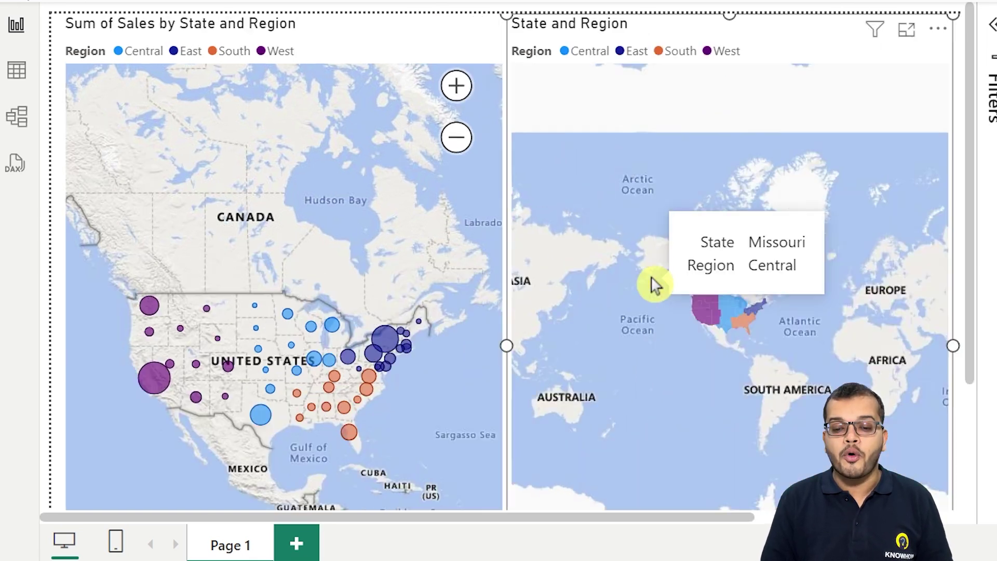
scroll(652, 283, "up", 3)
scroll(774, 329, "up", 2)
left_click_drag(889, 347, 535, 92)
left_click_drag(740, 199, 614, 252)
scroll(614, 252, "down", 3)
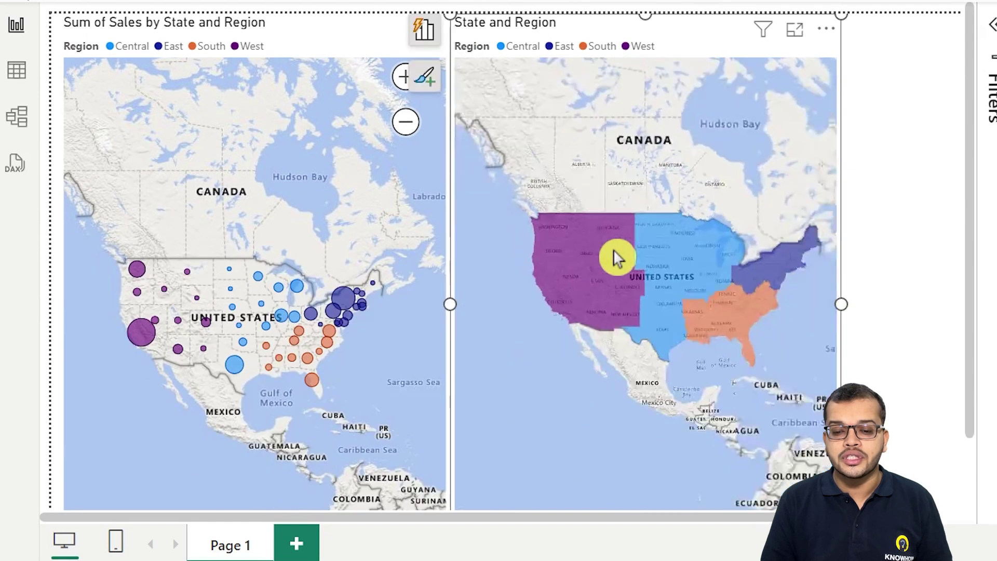
Step: Inspect the filled states up close and check which region individual states such as Utah belong to
scroll(614, 252, "up", 2)
scroll(616, 257, "up", 3)
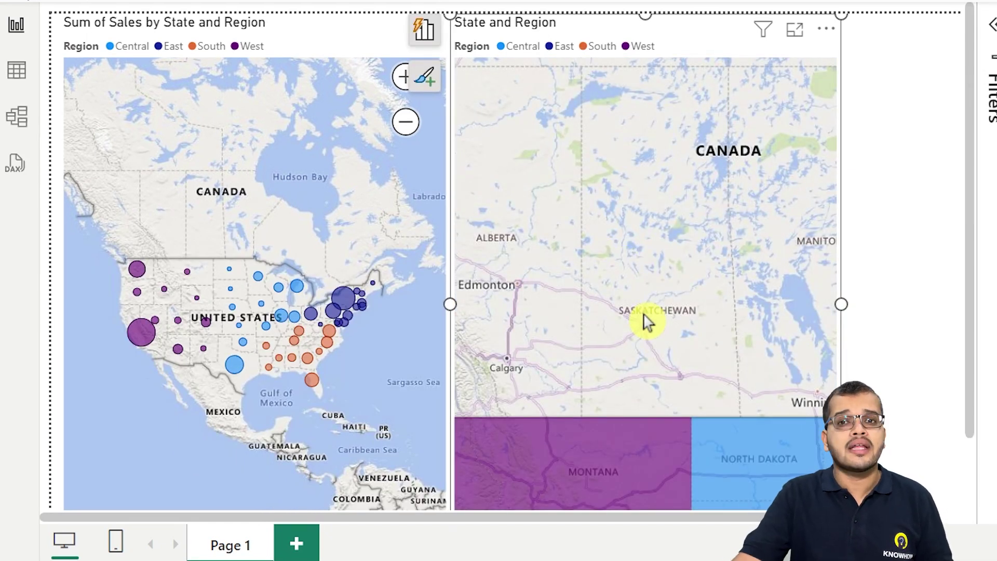
scroll(644, 320, "down", 2)
left_click_drag(619, 329, 597, 166)
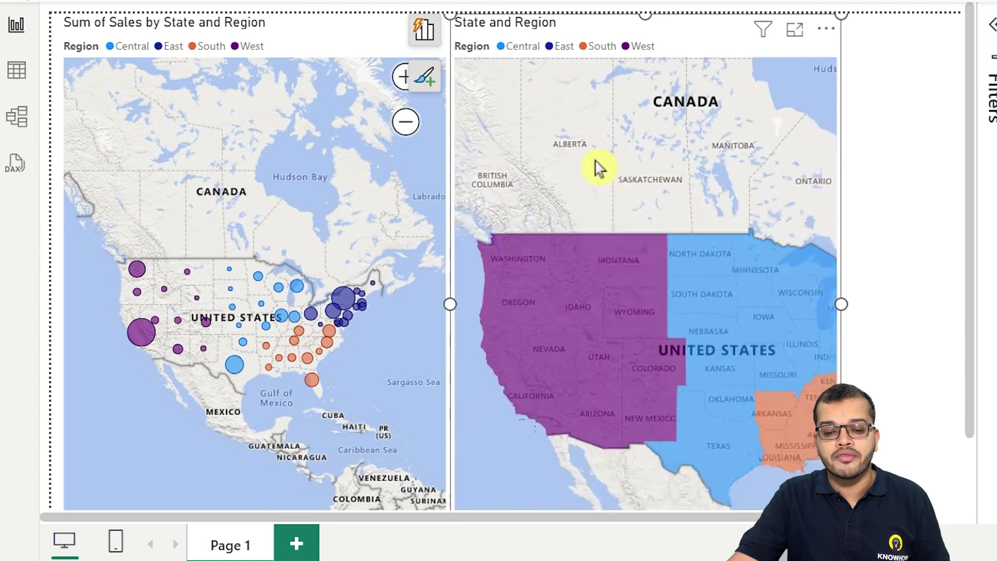
mouse_move(595, 313)
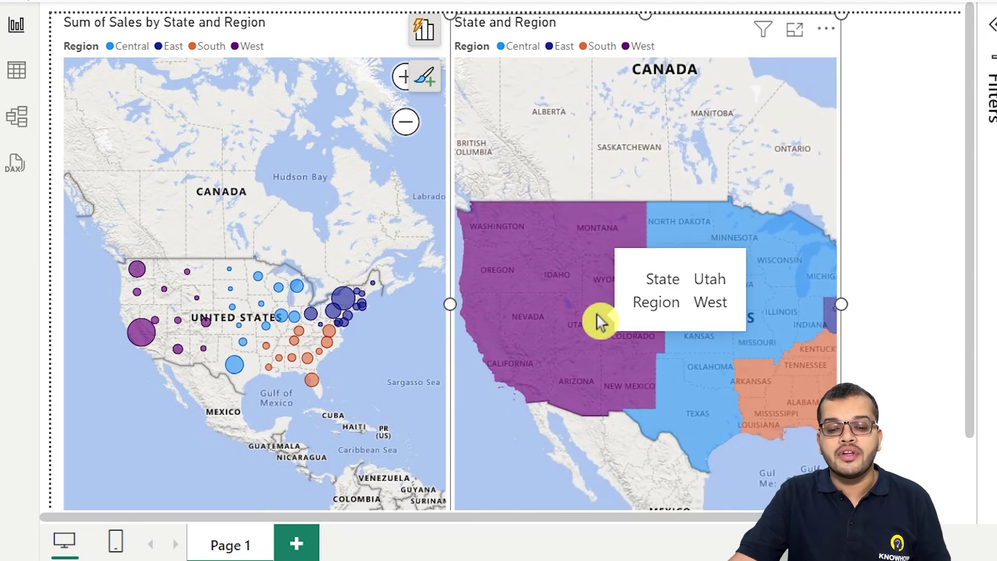
scroll(584, 429, "down", 3)
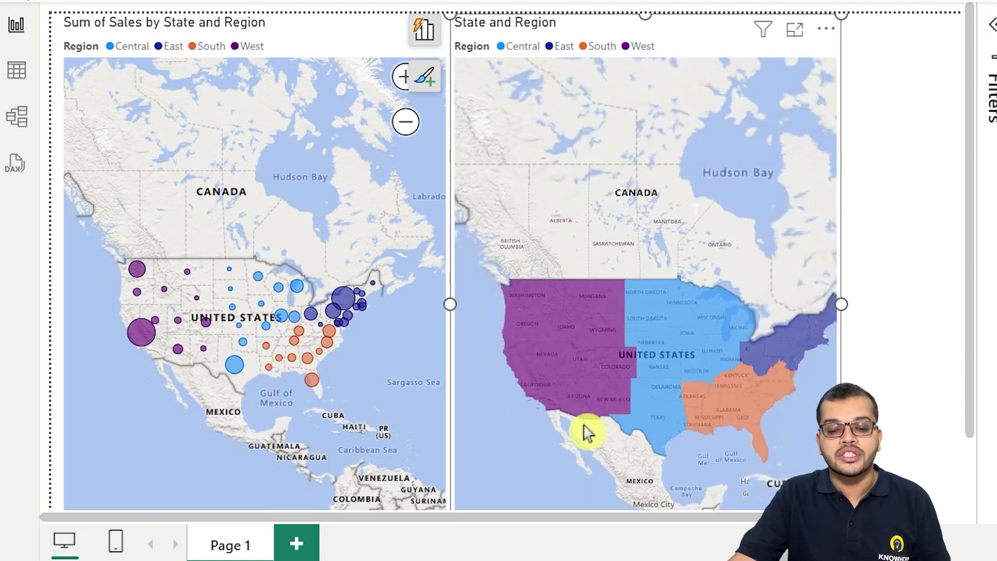
left_click_drag(578, 467, 567, 367)
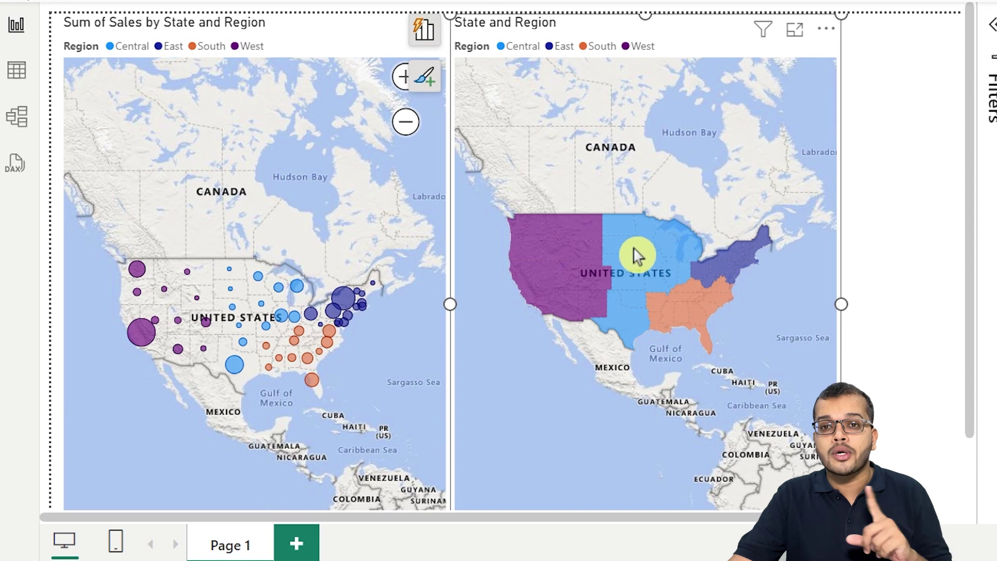
mouse_move(638, 255)
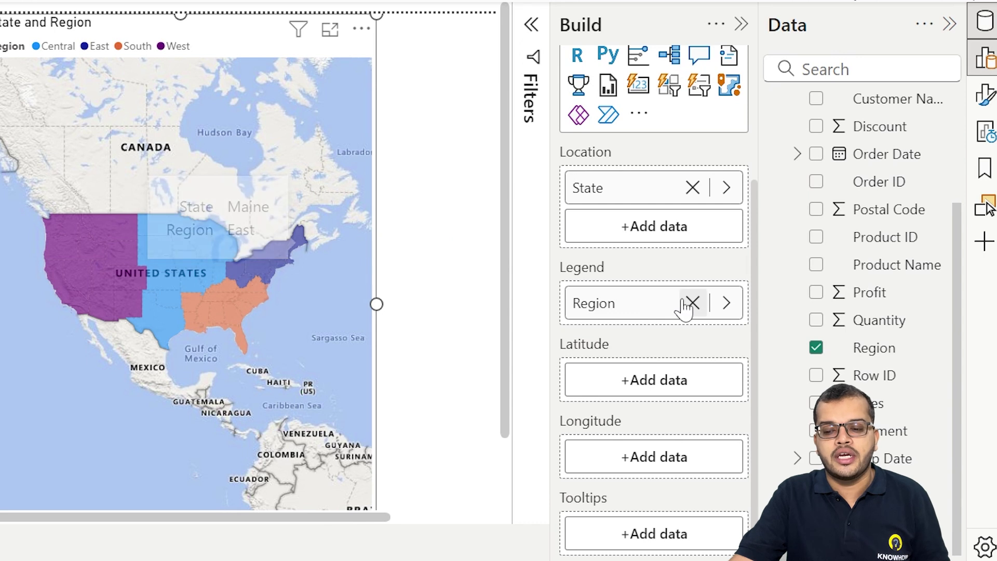
Step: Replace Region with Sales as the filled map's legend and inspect individual states such as Alabama
left_click(690, 303)
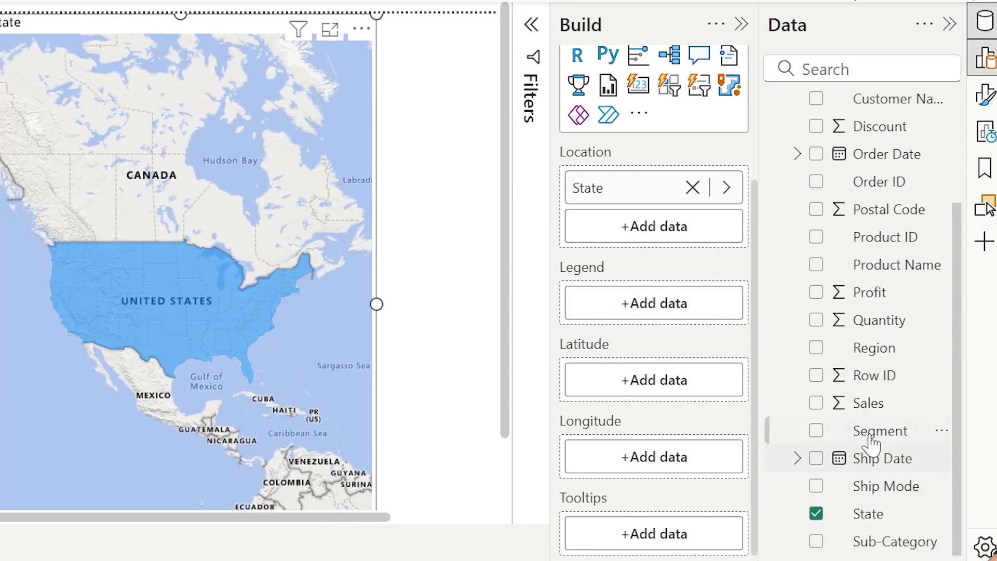
left_click_drag(887, 404, 666, 307)
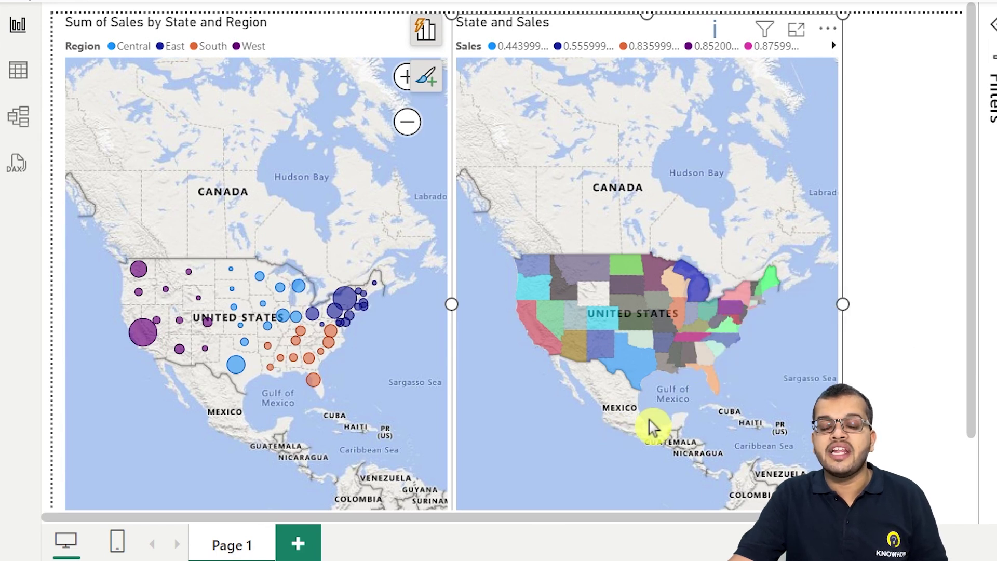
scroll(692, 368, "up", 3)
mouse_move(692, 349)
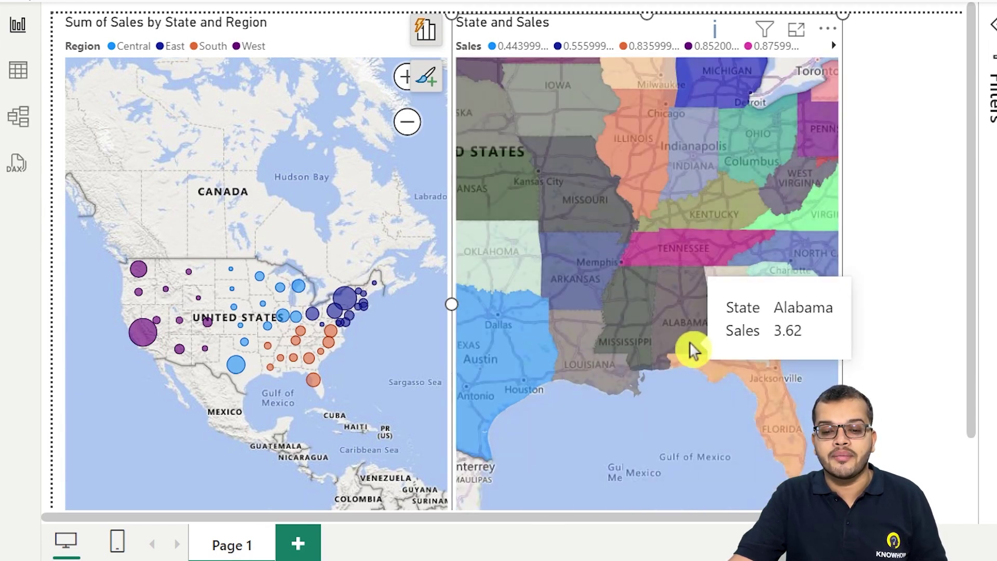
scroll(692, 349, "down", 4)
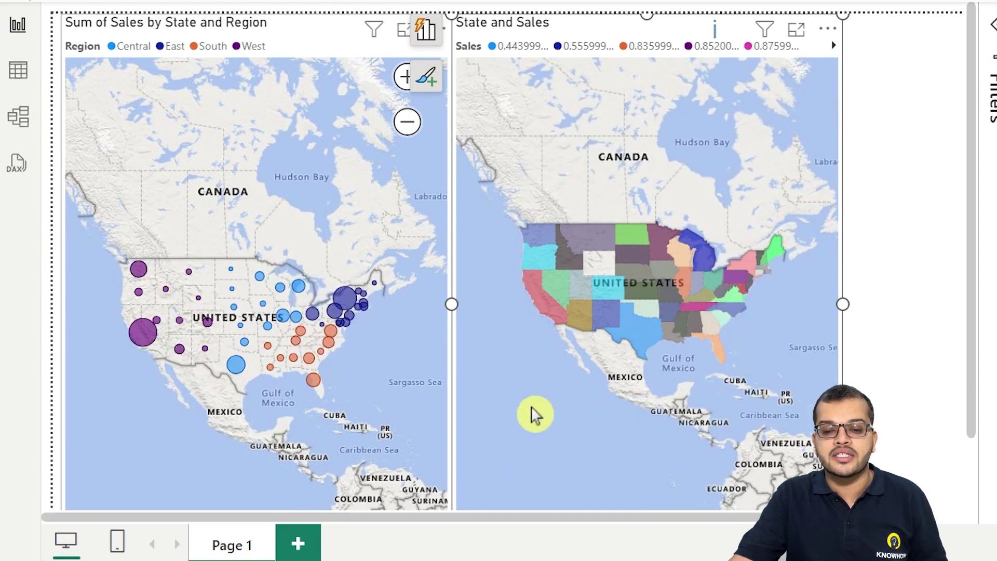
mouse_move(681, 317)
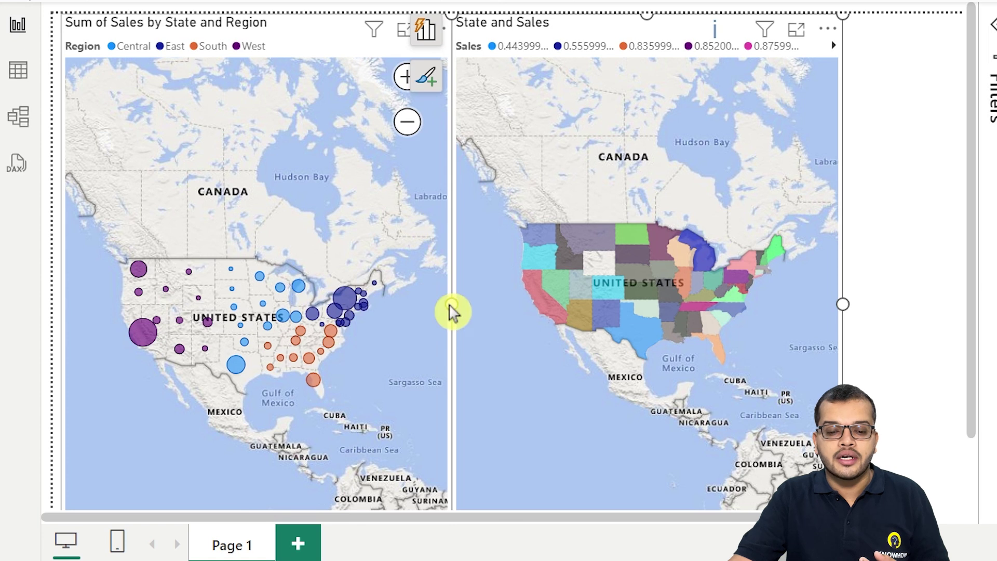
Step: Narrow both maps and move the filled map up against the bubble map to free space on the page
left_click(441, 379)
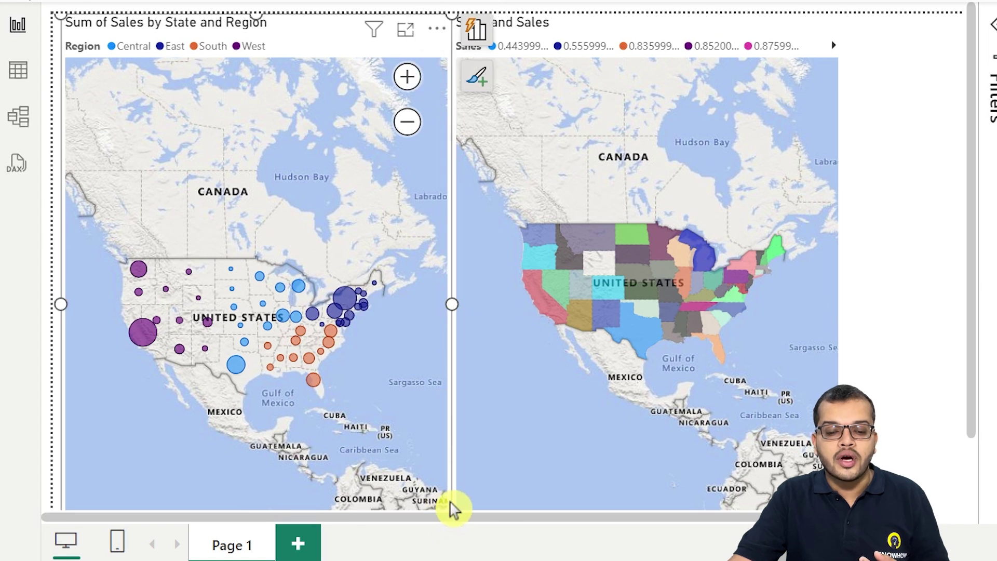
left_click_drag(449, 15, 362, 16)
left_click_drag(562, 81, 512, 80)
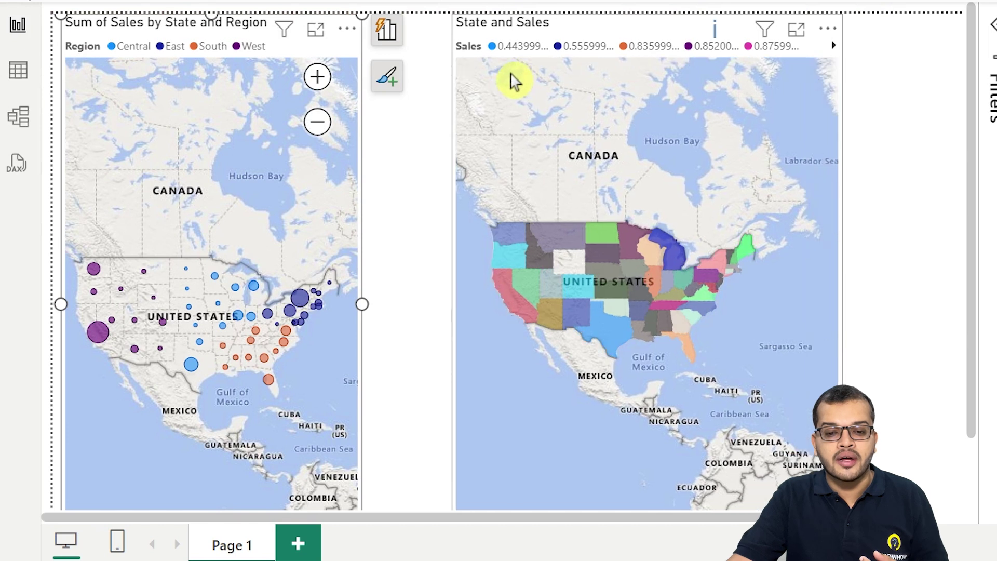
left_click(618, 36)
left_click_drag(618, 36, 534, 29)
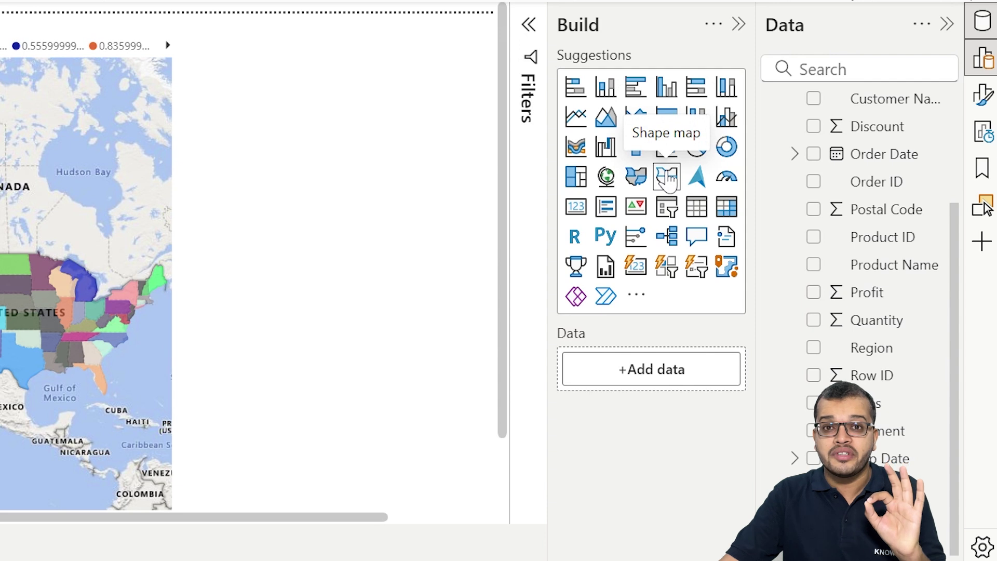
Step: Add a shape map visual to the page with State as its location
left_click(667, 178)
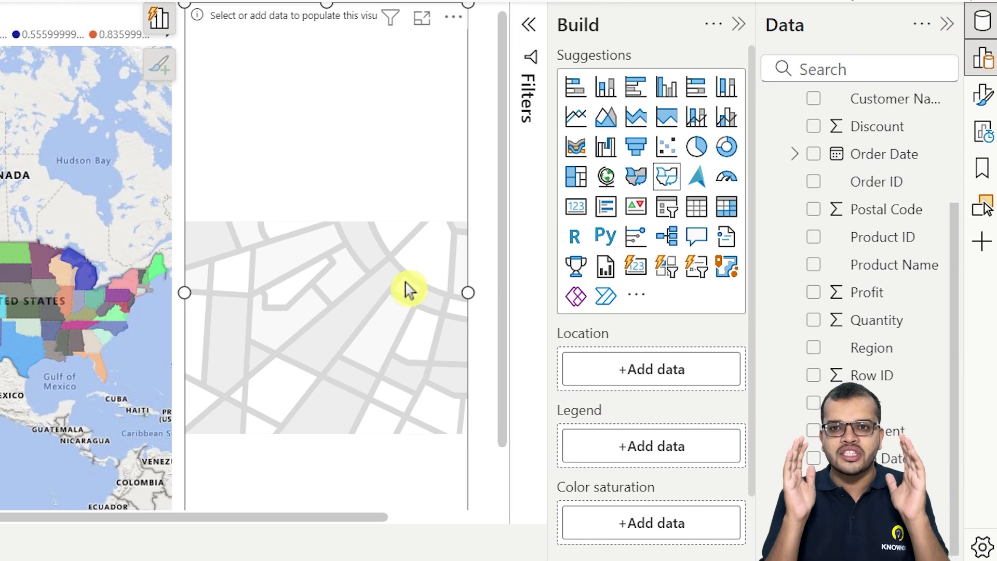
mouse_move(823, 514)
left_mouse_down()
mouse_move(673, 387)
mouse_move(601, 363)
left_mouse_up()
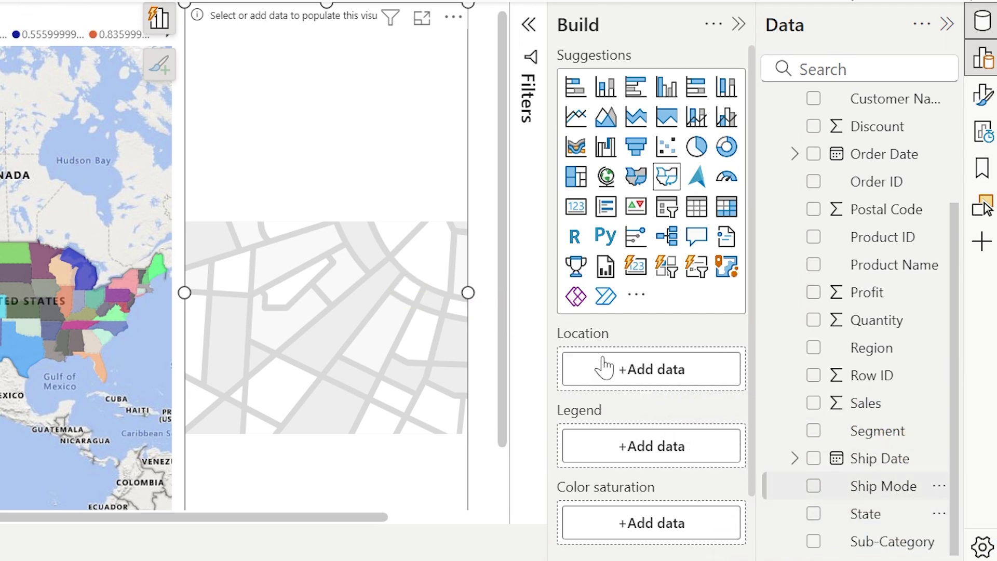
scroll(622, 441, "down", 2)
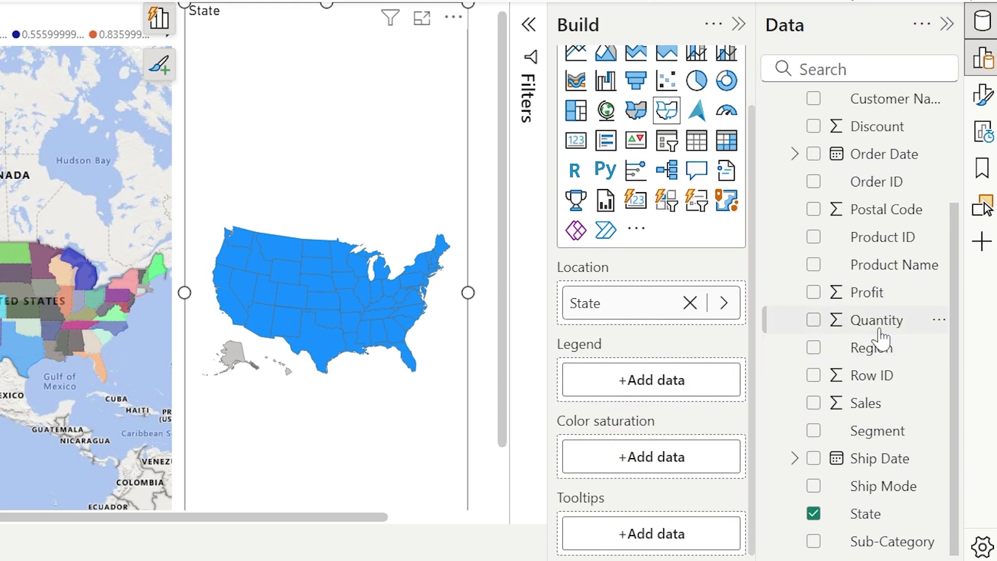
Step: Try Region as the shape map's legend, set Sales as its color saturation, and remove Region from the legend
left_click_drag(877, 355, 668, 385)
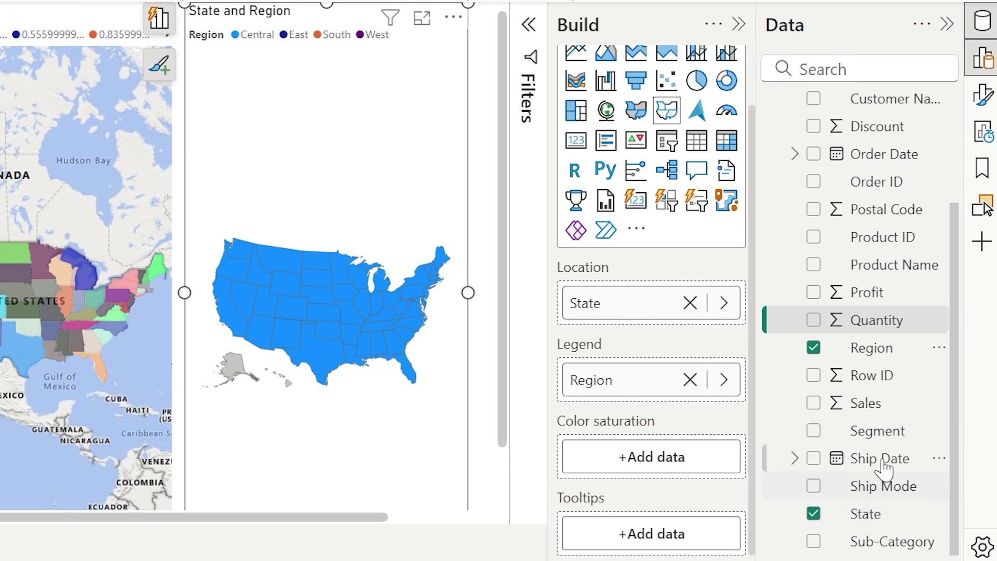
left_click_drag(875, 405, 665, 461)
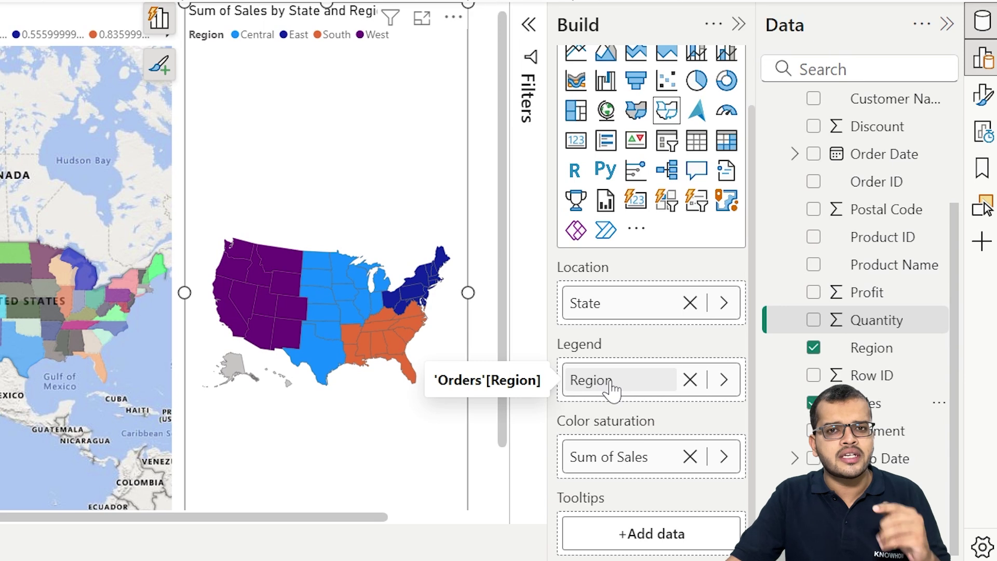
left_click(689, 379)
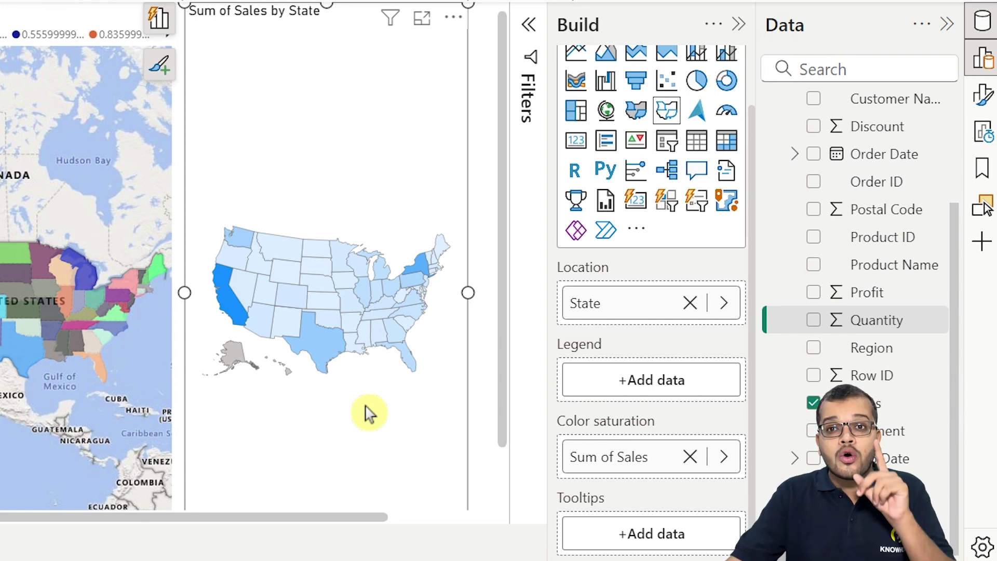
scroll(368, 413, "down", 1)
scroll(368, 413, "up", 1)
scroll(369, 413, "down", 1)
scroll(368, 412, "down", 3)
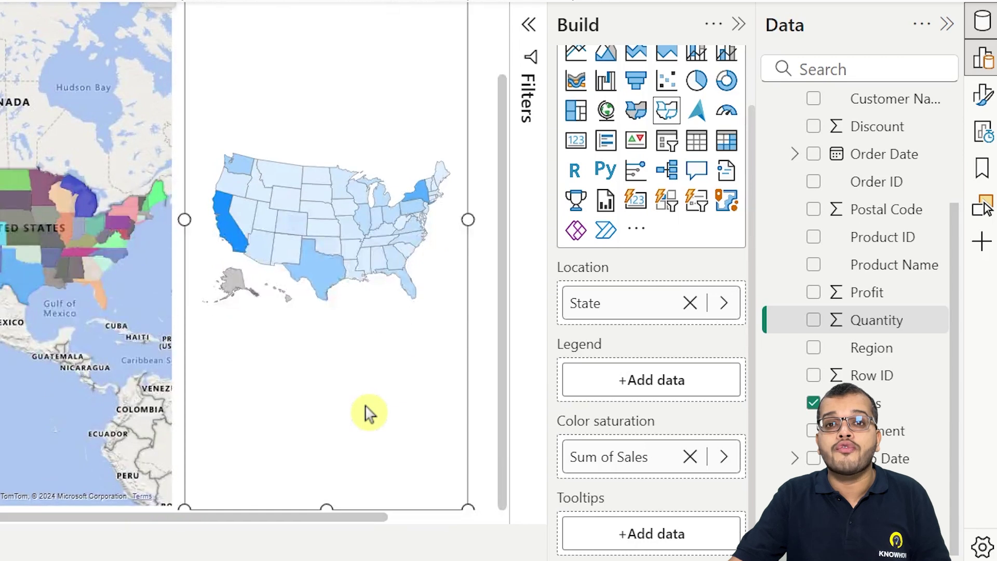
scroll(369, 412, "up", 1)
scroll(369, 413, "down", 1)
scroll(369, 413, "up", 2)
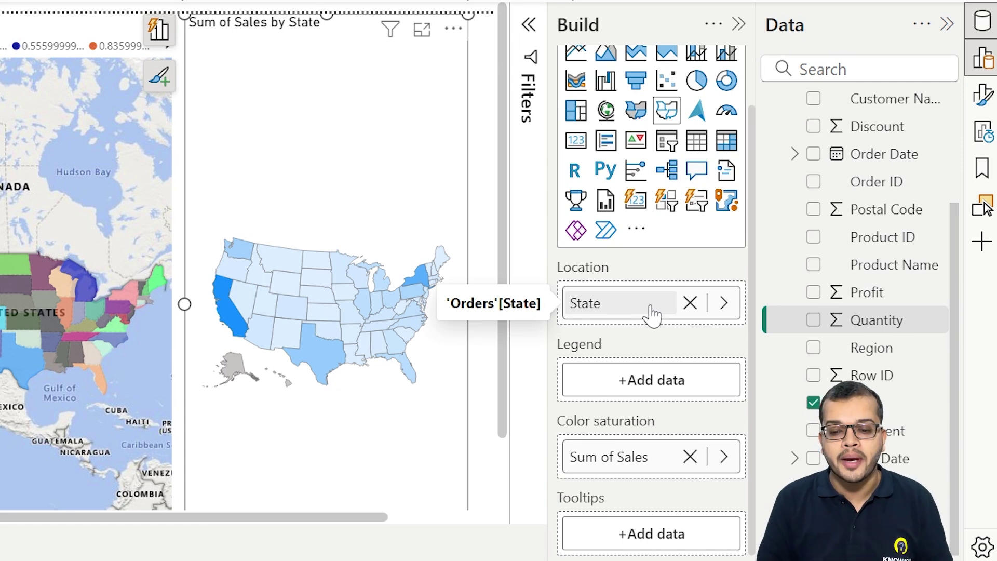
scroll(403, 312, "right", 1)
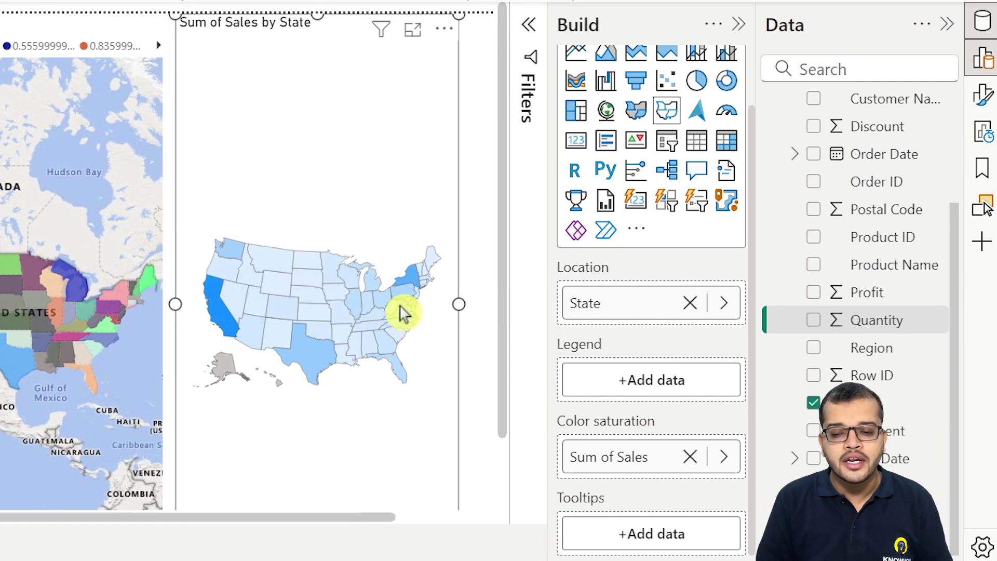
scroll(404, 313, "left", 1)
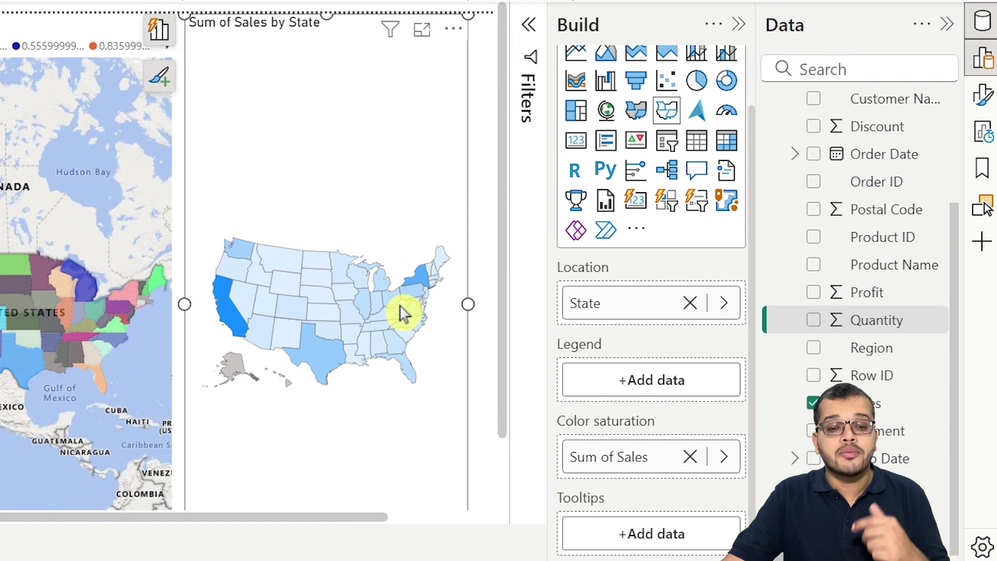
Step: Turn on Zoom on selection in the shape map's map settings
left_click(984, 96)
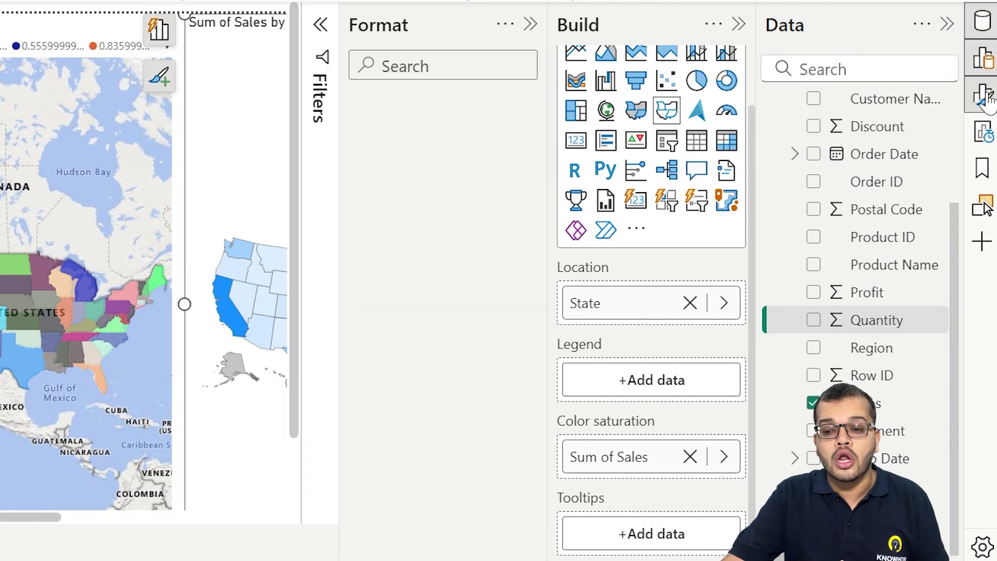
left_click(357, 262)
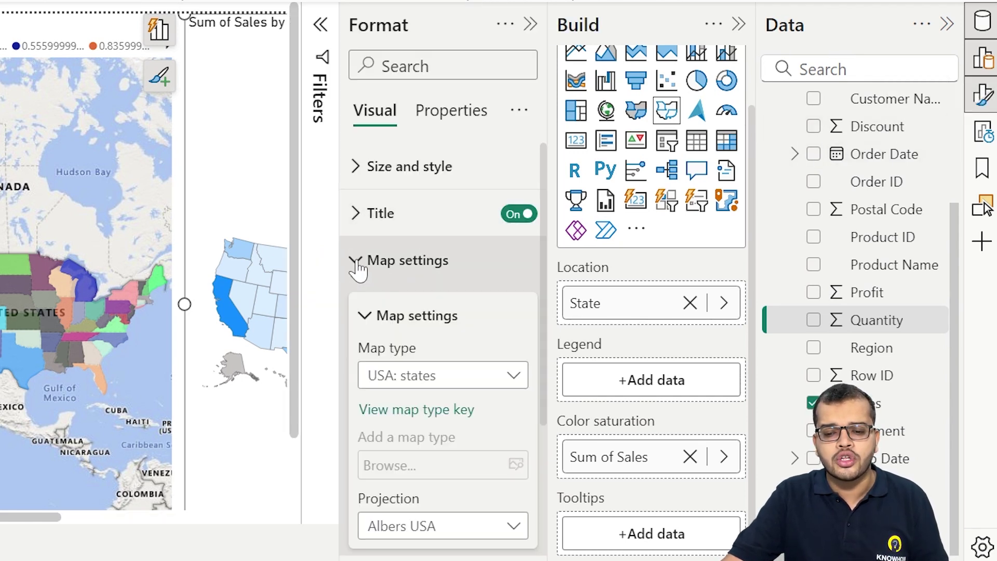
scroll(397, 395, "down", 4)
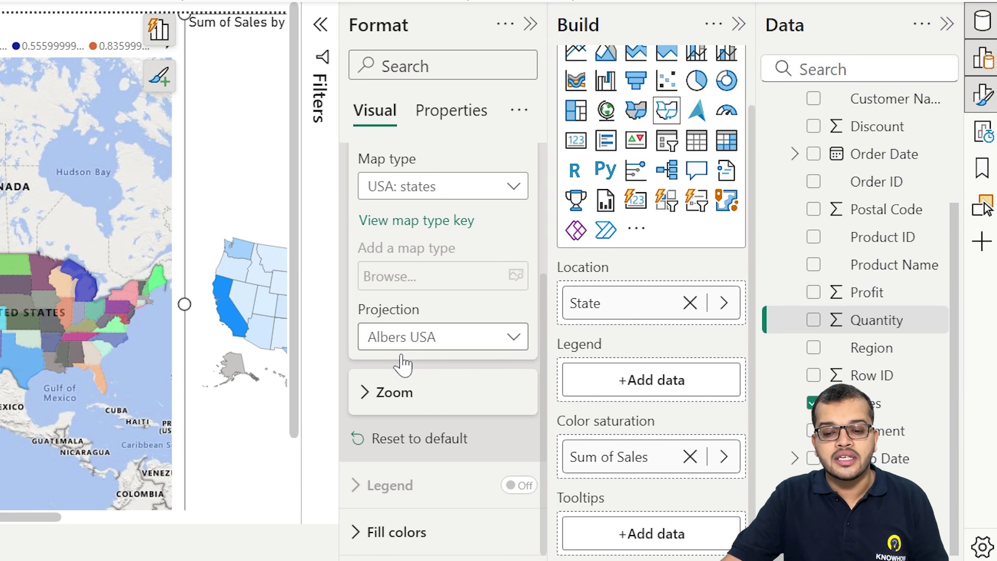
left_click(366, 395)
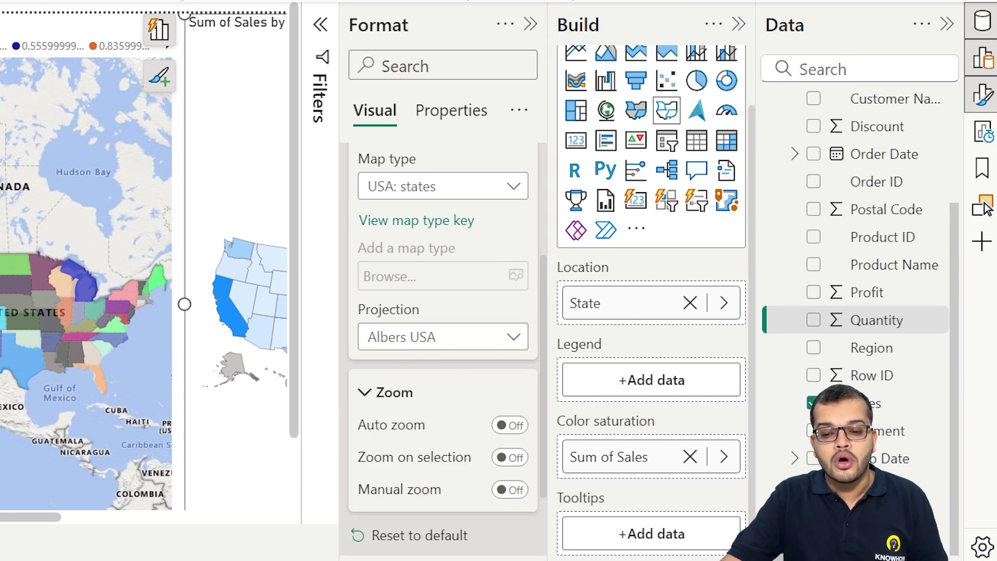
left_click(506, 458)
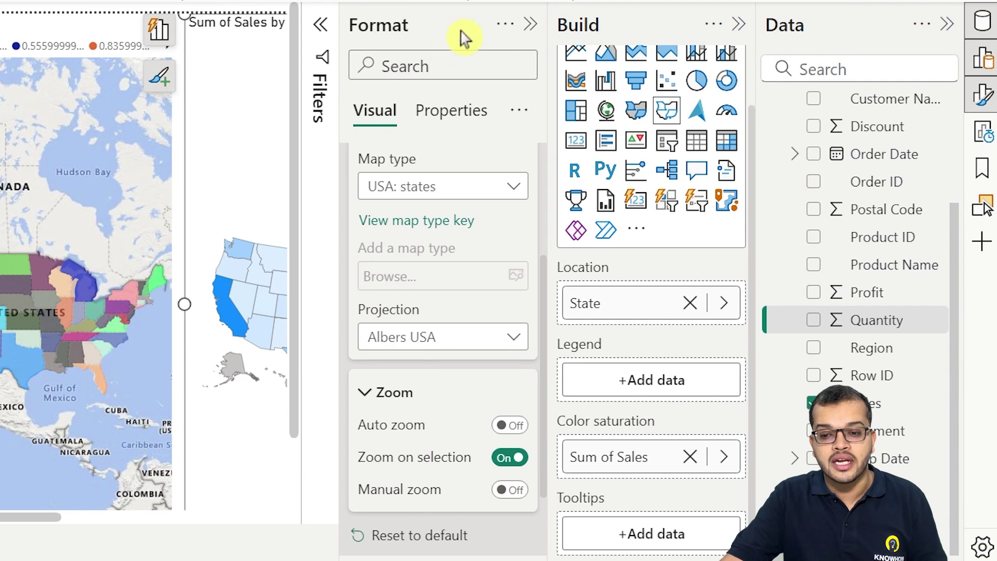
left_click(529, 24)
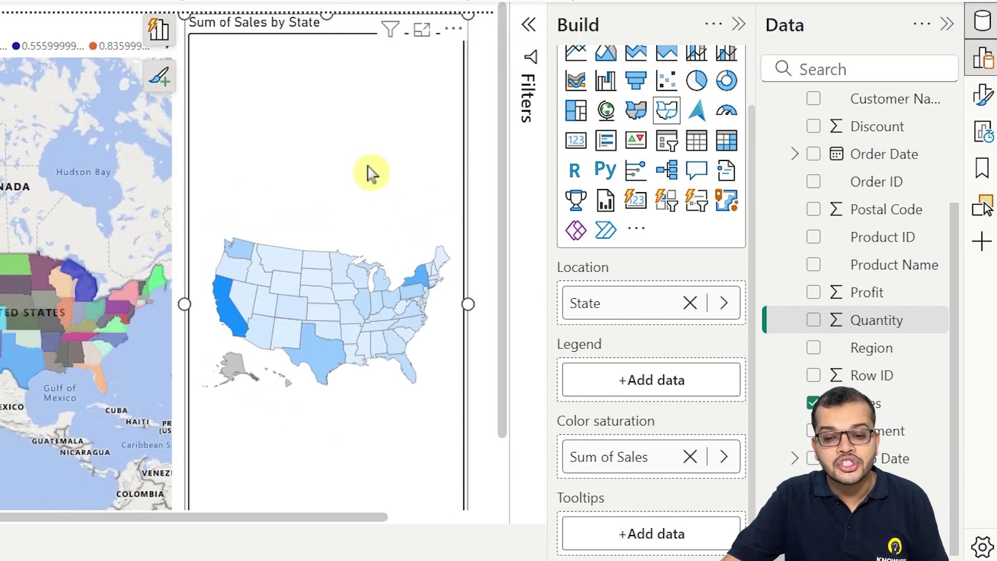
Step: Compare the shape map with the bubble map and the filled map, selecting those two in turn
mouse_move(325, 353)
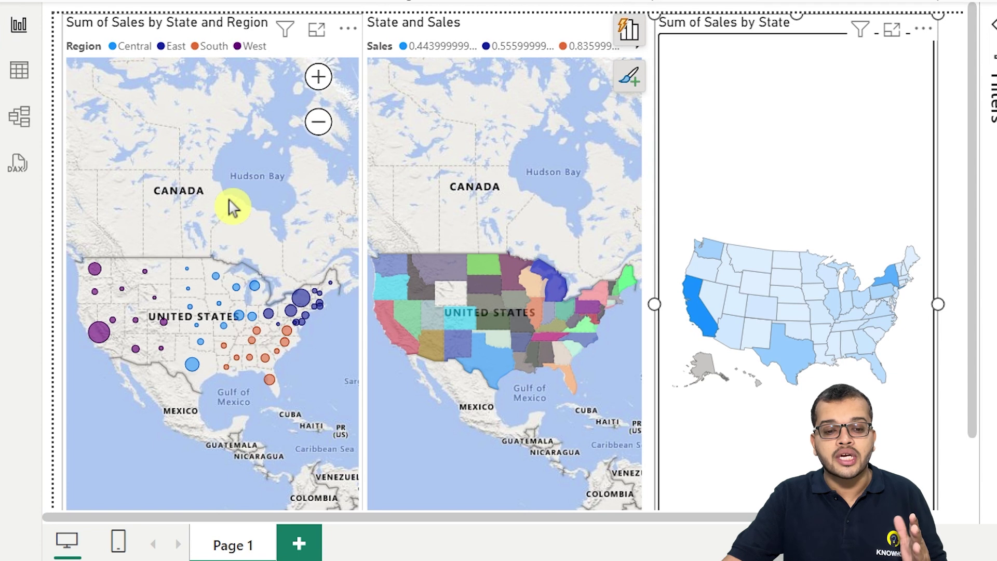
left_click(240, 184)
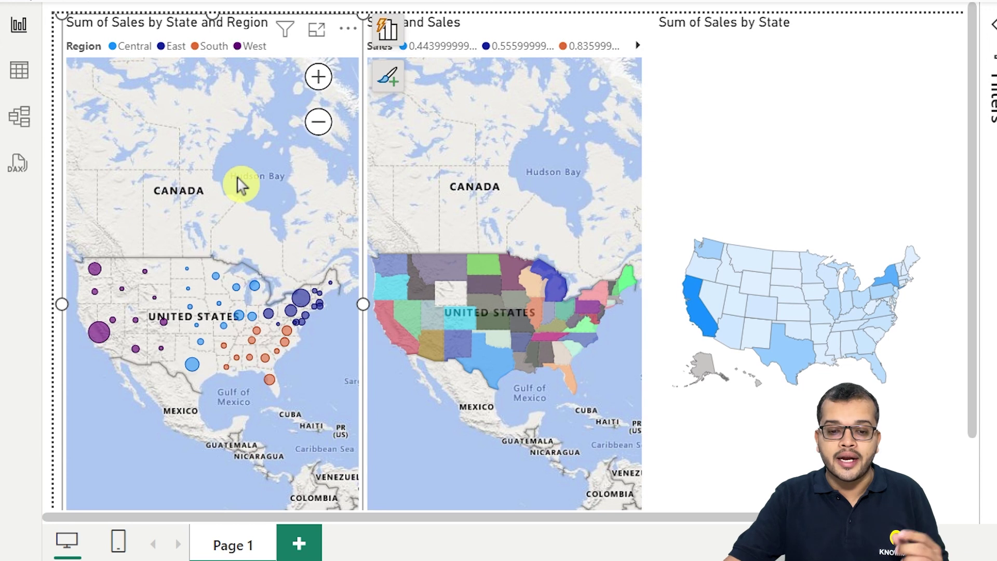
left_click(501, 111)
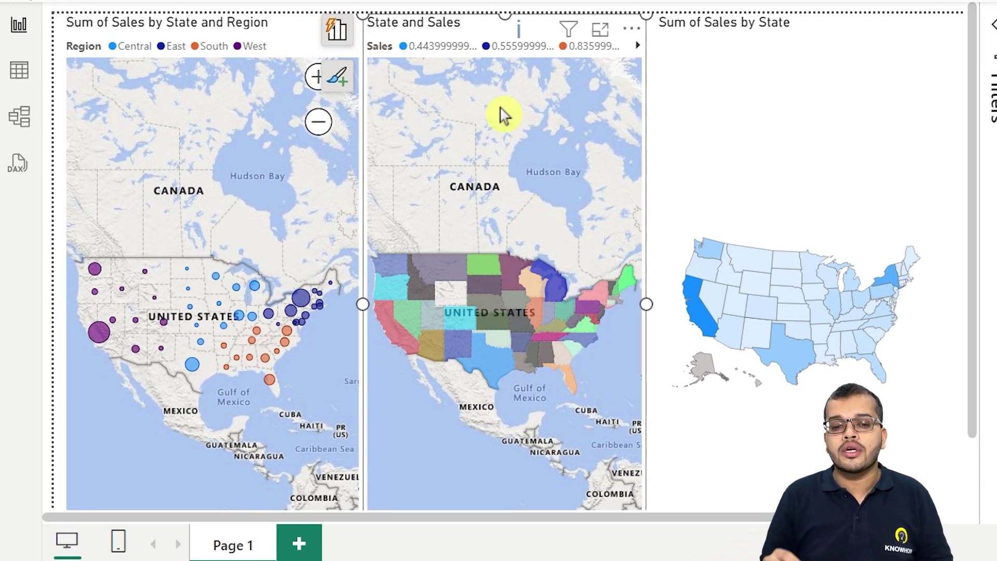